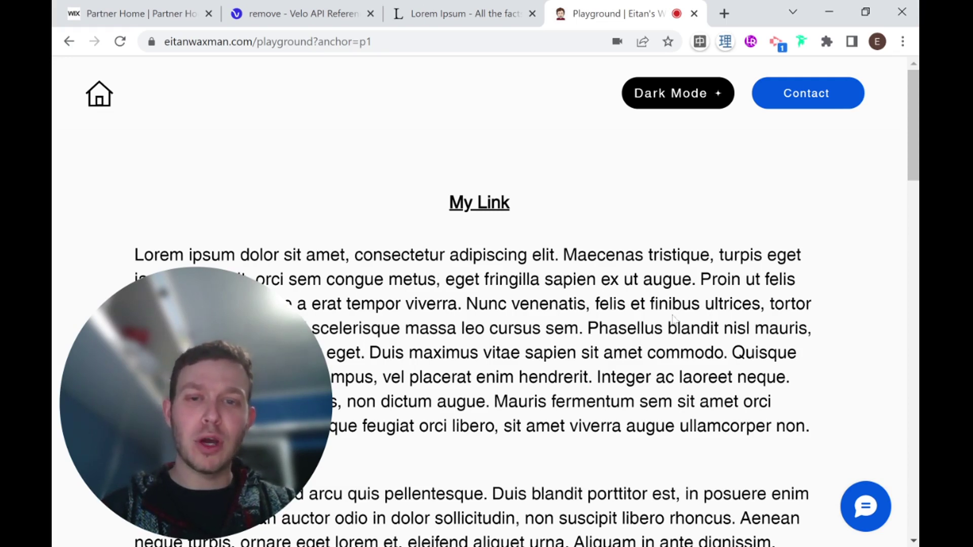
Follow My Link on the live site, then reload Playground with anchor=p2 in the URL
left_click(493, 209)
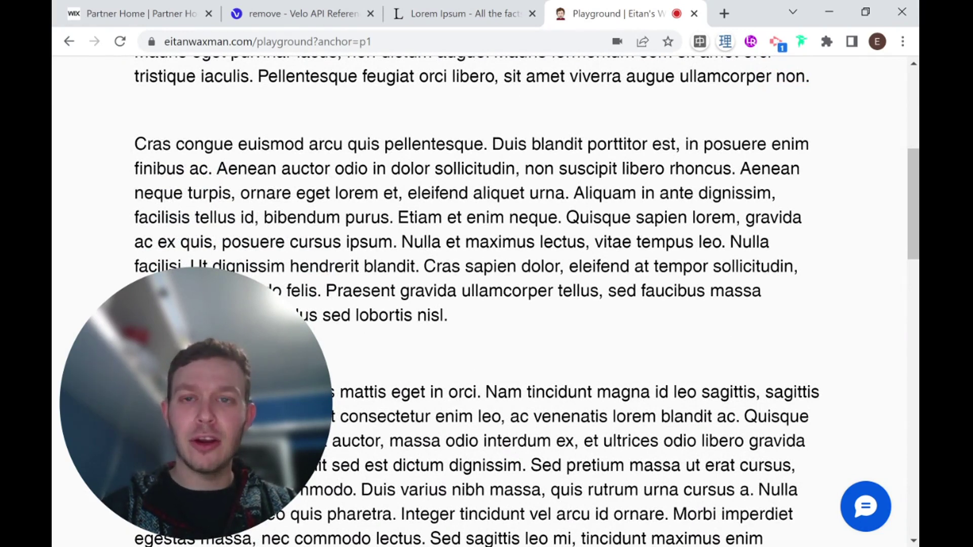
scroll(487, 305, "up", 5)
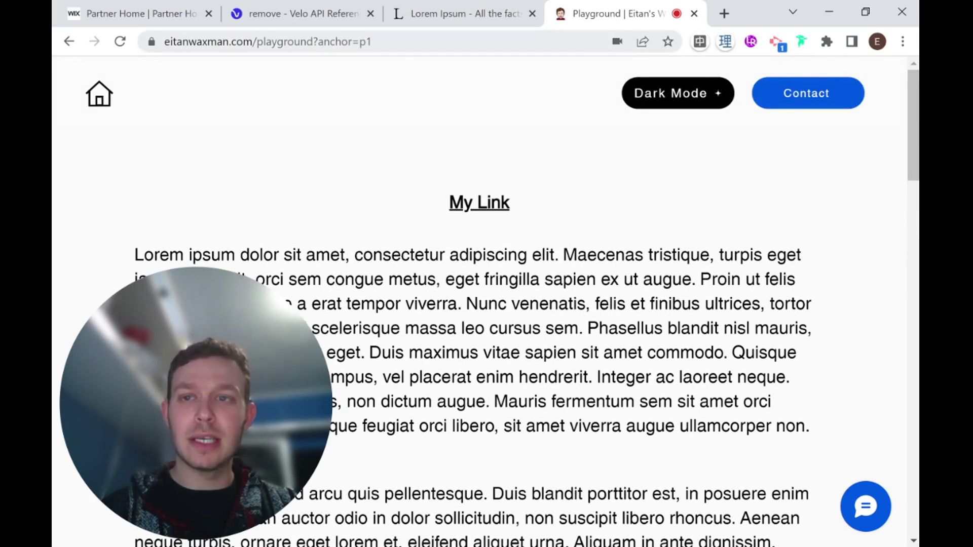
left_click(355, 42)
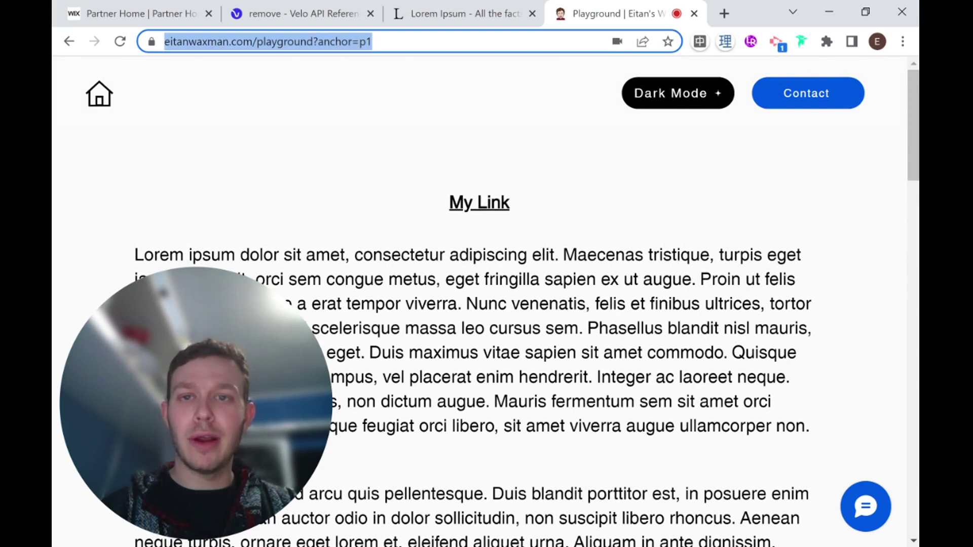
left_click(335, 44)
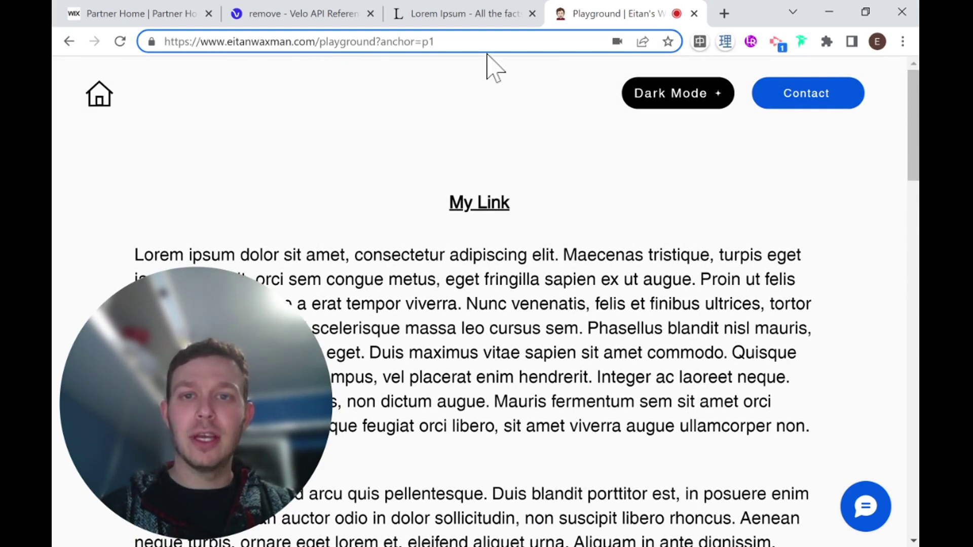
key("BackSpace")
type("2")
key("Return")
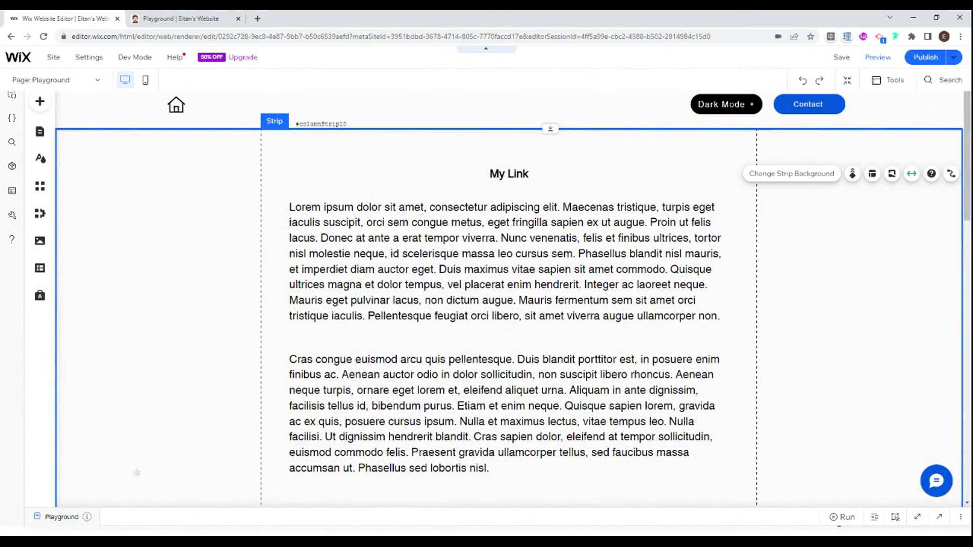
scroll(470, 229, "down", 1)
scroll(470, 226, "down", 2)
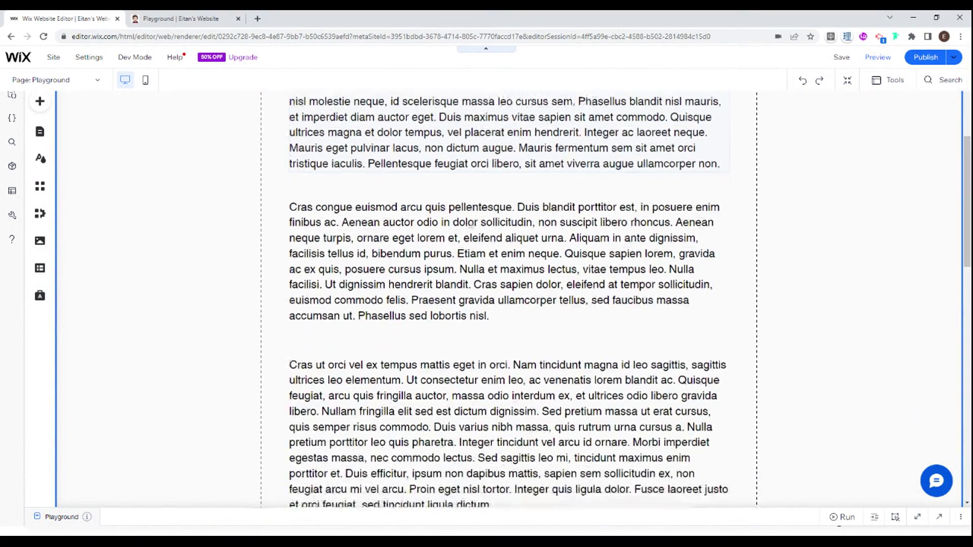
scroll(470, 227, "down", 1)
scroll(494, 205, "up", 3)
scroll(518, 184, "up", 1)
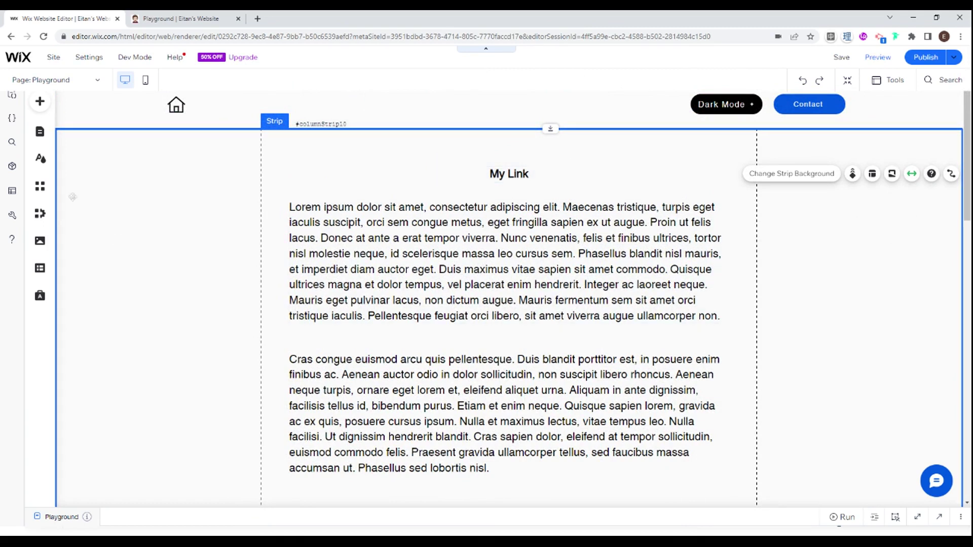
Add an anchor element to the Playground page from the Menu & Anchor category
left_click(39, 101)
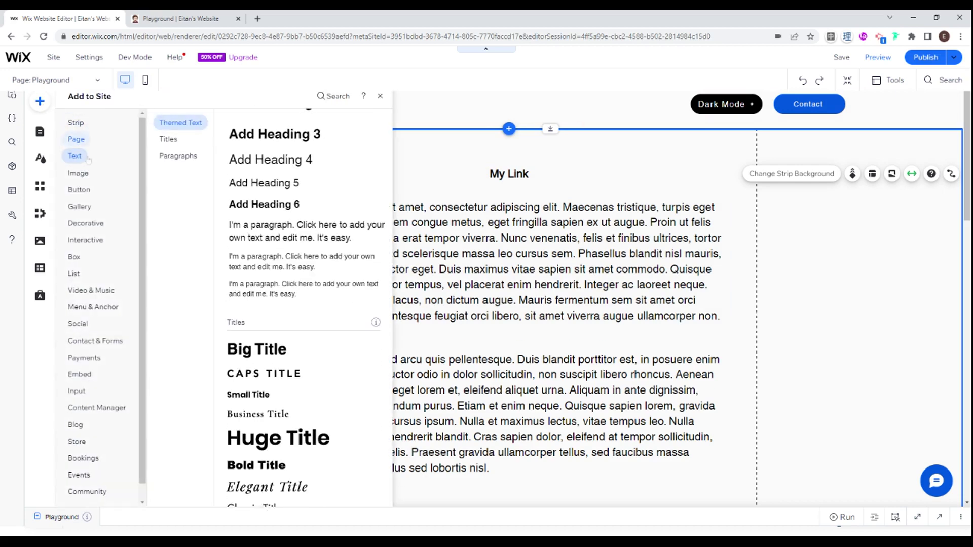
left_click(93, 292)
left_click(100, 309)
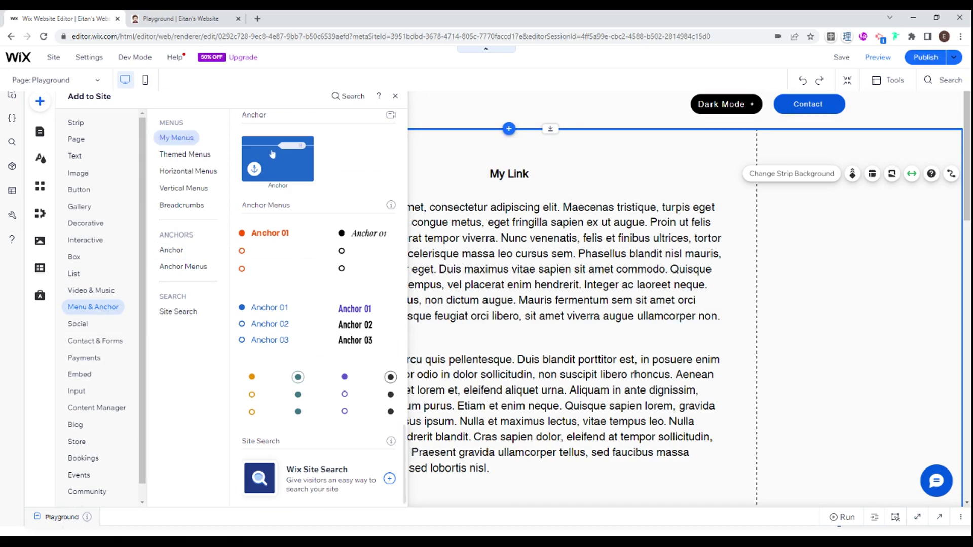
left_click(272, 154)
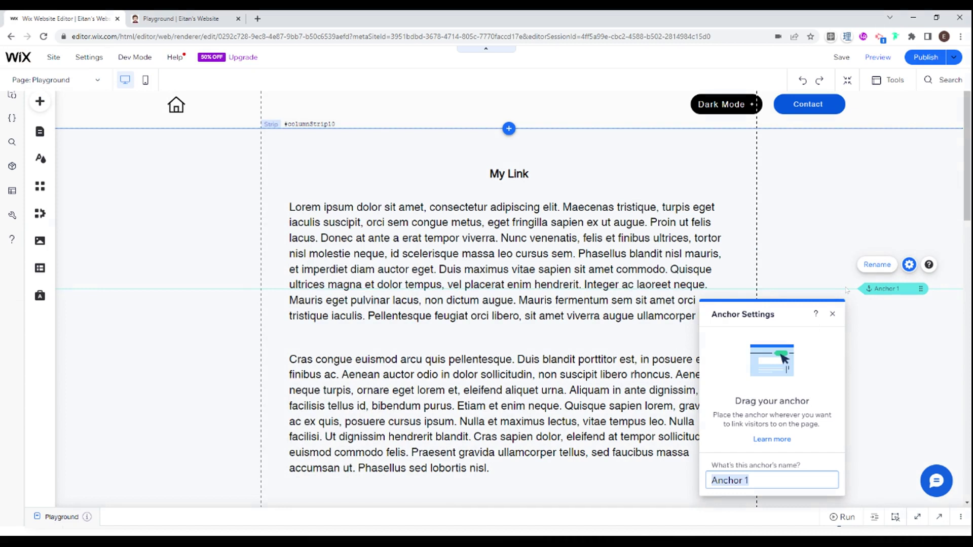
left_click(880, 306)
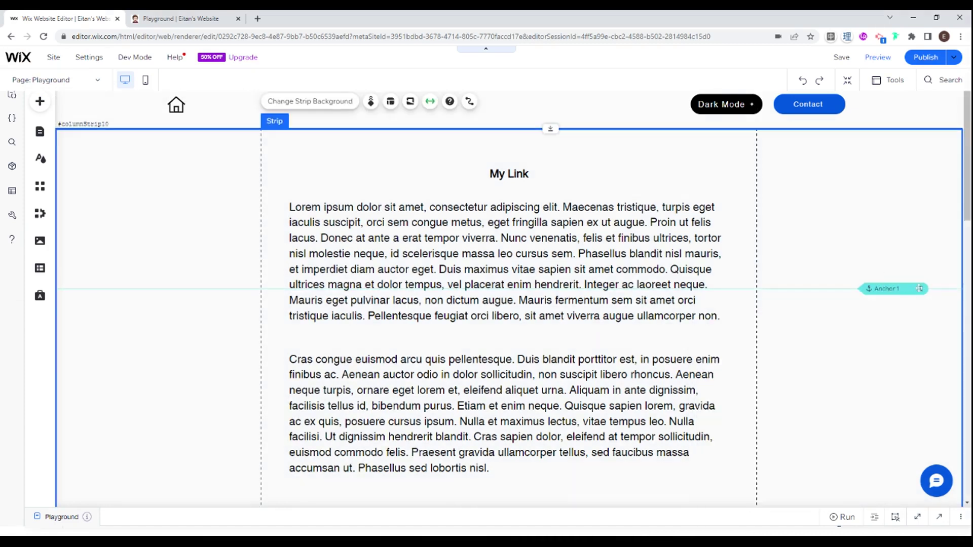
mouse_move(920, 288)
left_mouse_down()
mouse_move(915, 366)
mouse_move(911, 253)
left_mouse_up()
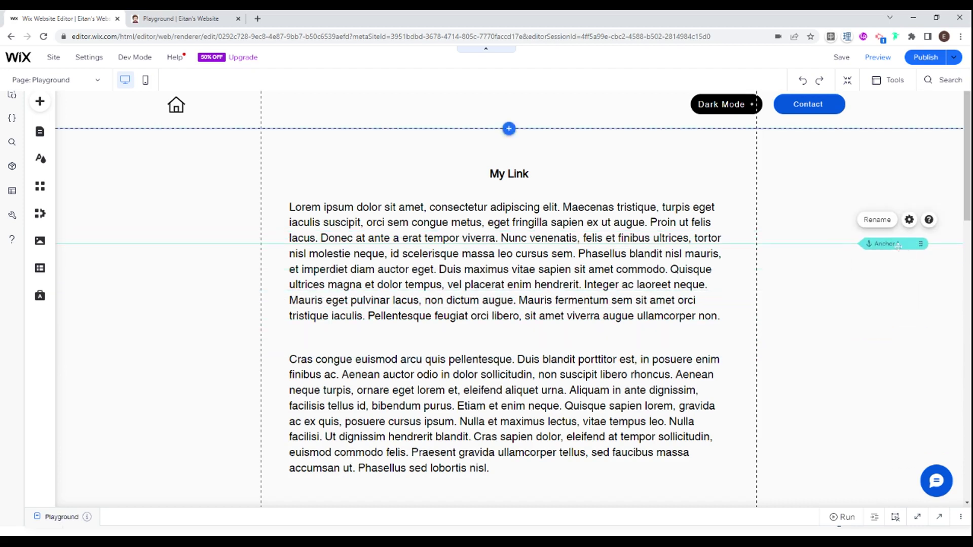
Rename the new anchor to p1 in Anchor Settings
left_click(909, 220)
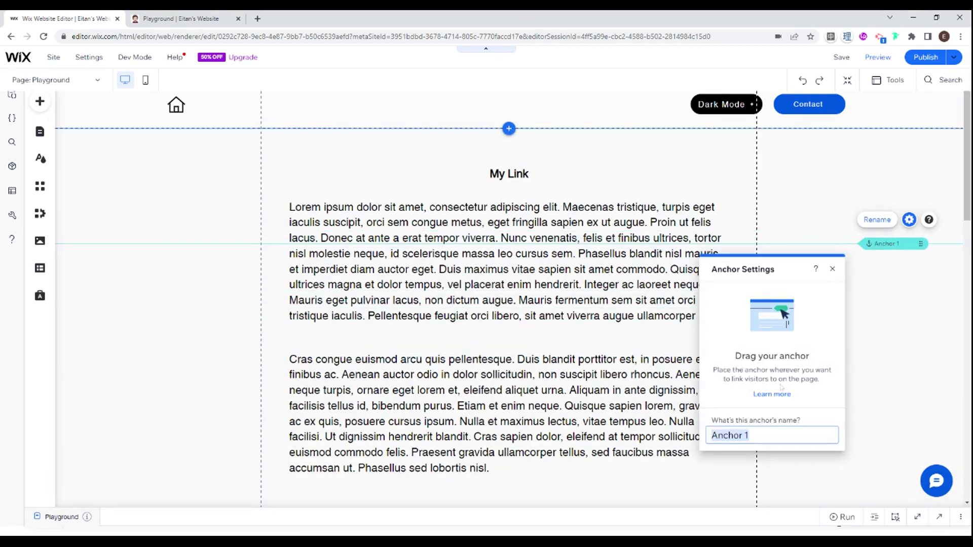
type("pr")
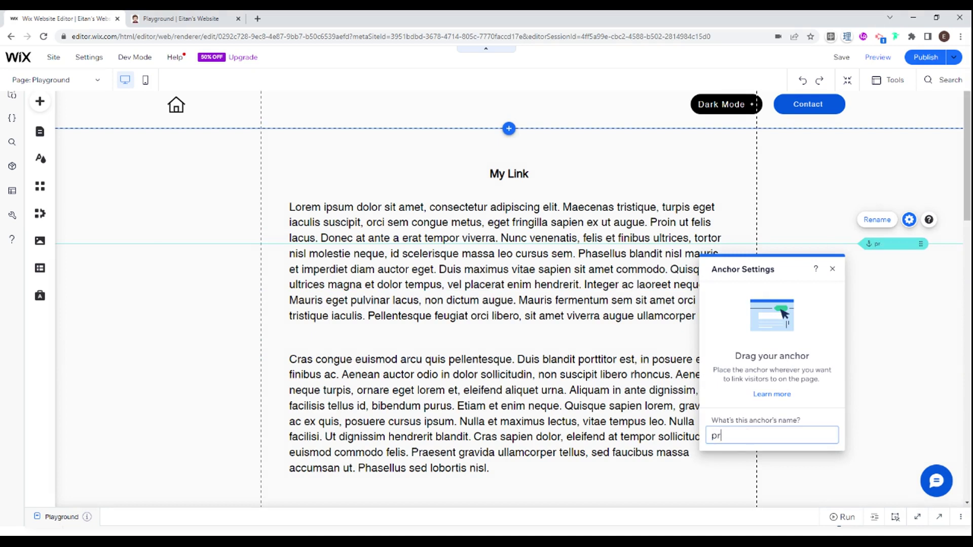
key("BackSpace")
type("1")
key("Return")
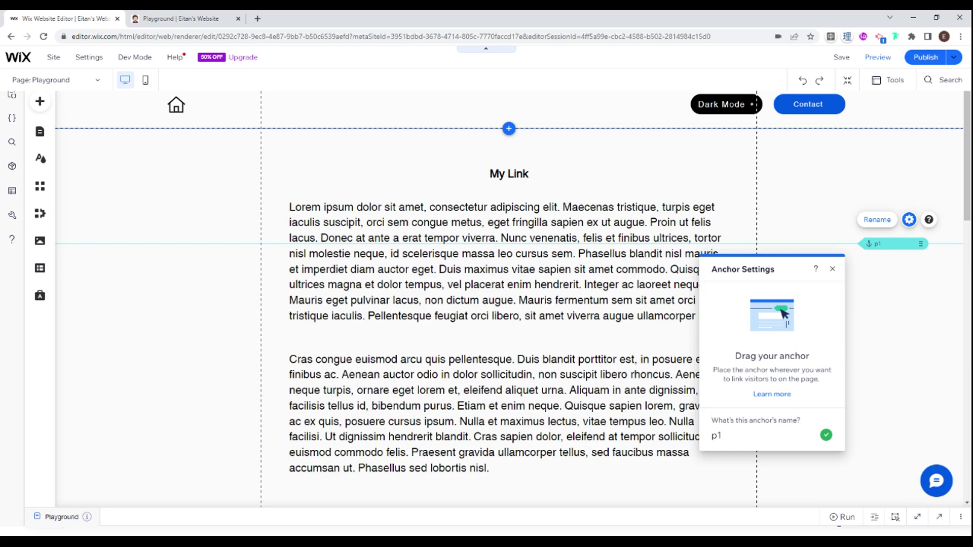
left_click(901, 277)
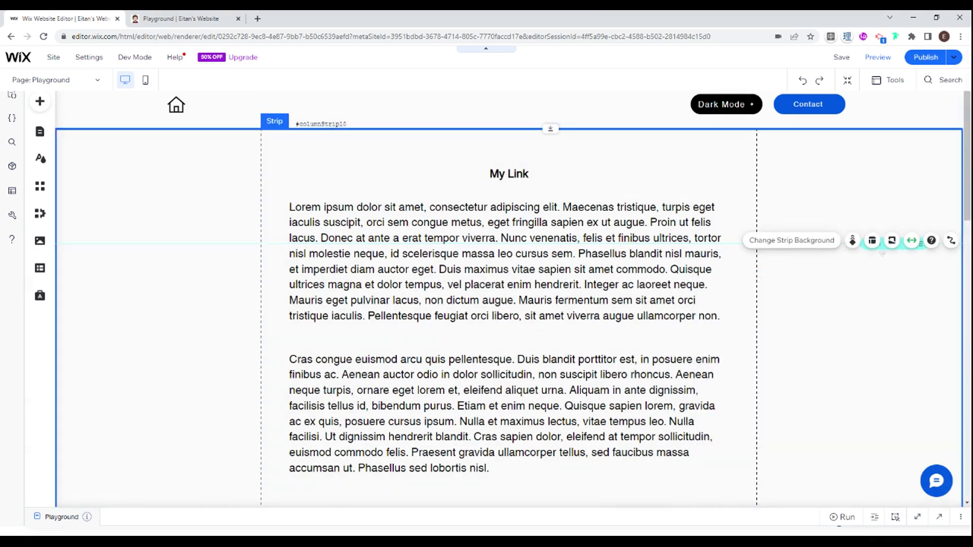
Move the p1 anchor up to sit just below the My Link heading
left_click(918, 244)
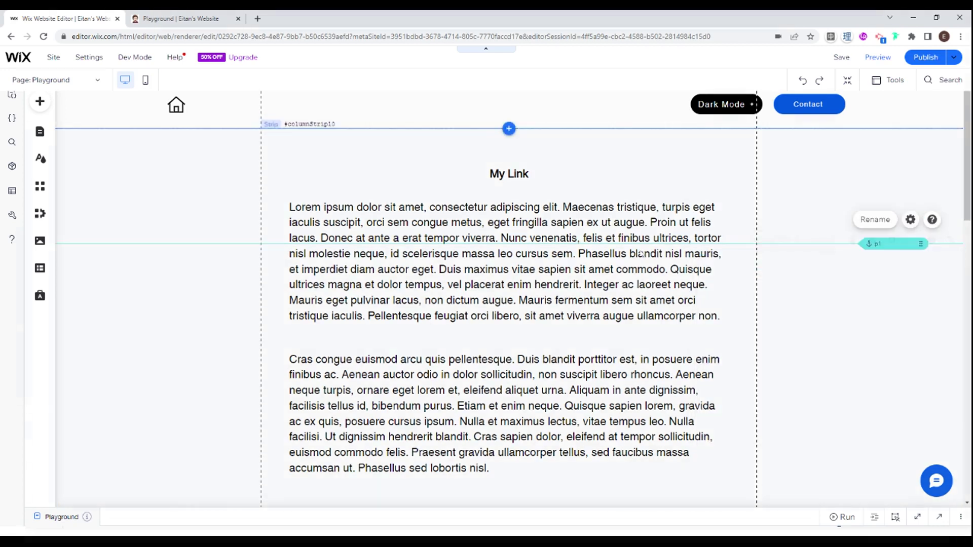
left_click(920, 244)
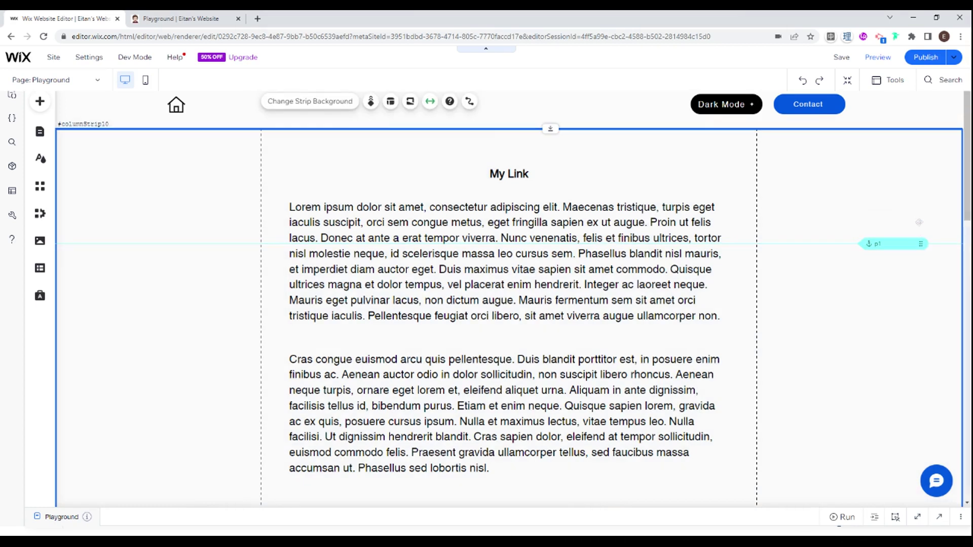
left_click(920, 243)
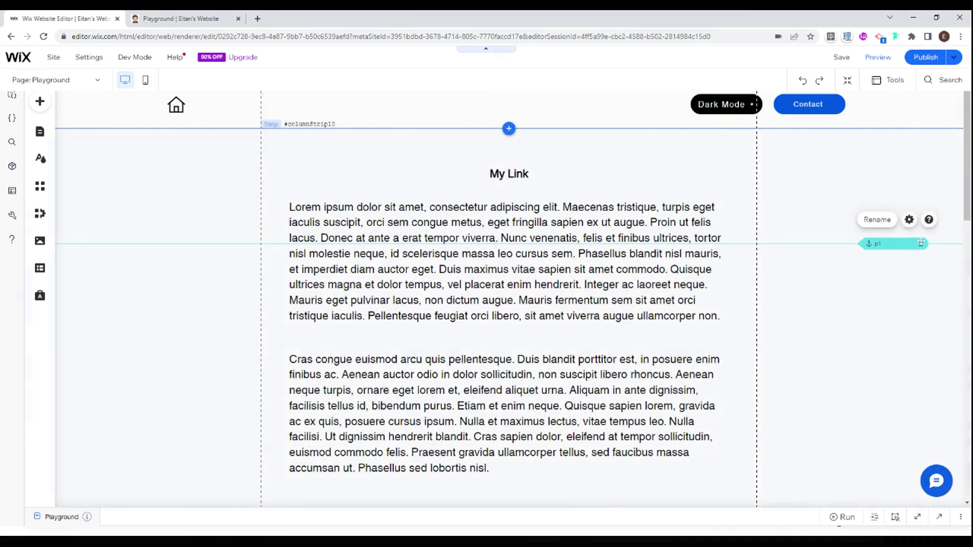
left_click(921, 244)
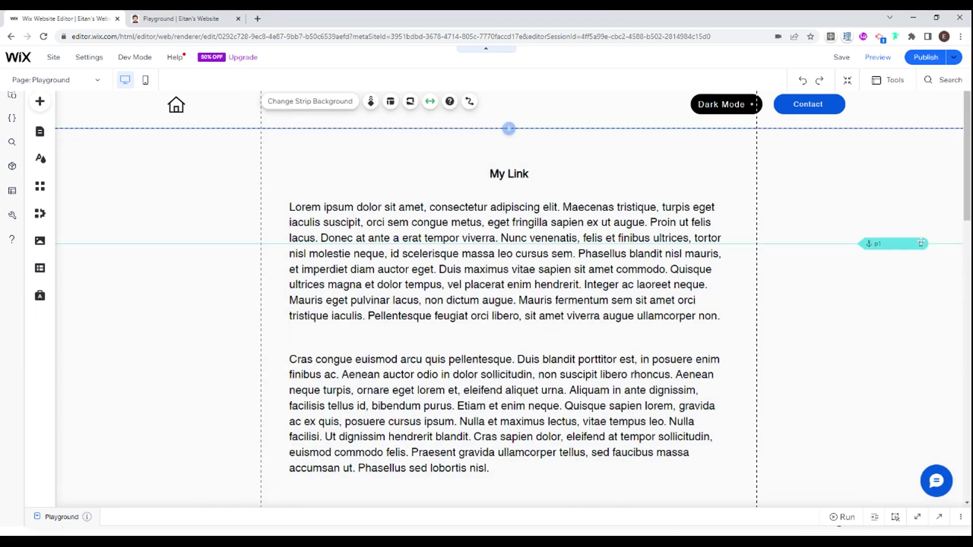
left_click_drag(920, 244, 921, 200)
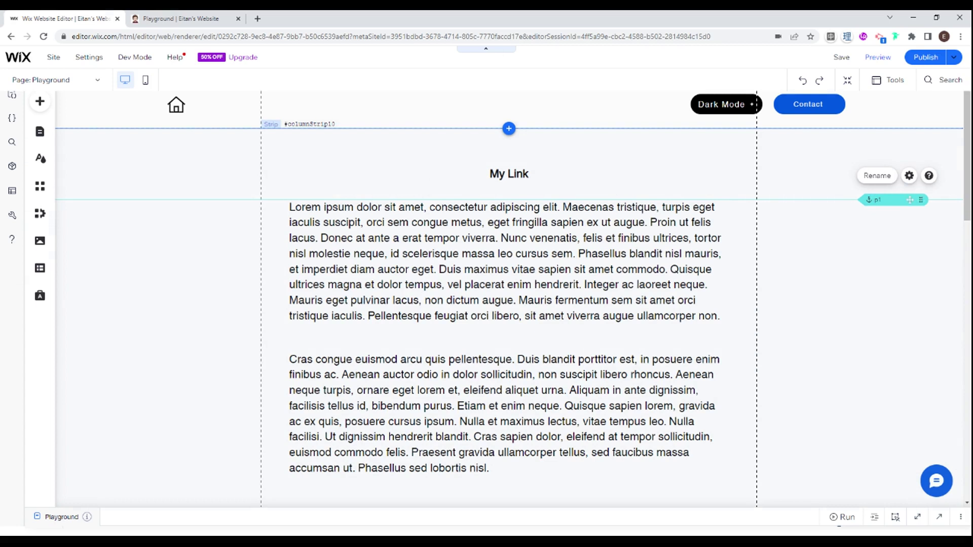
Add a second anchor to the page from the Menu & Anchor elements
left_click(909, 199)
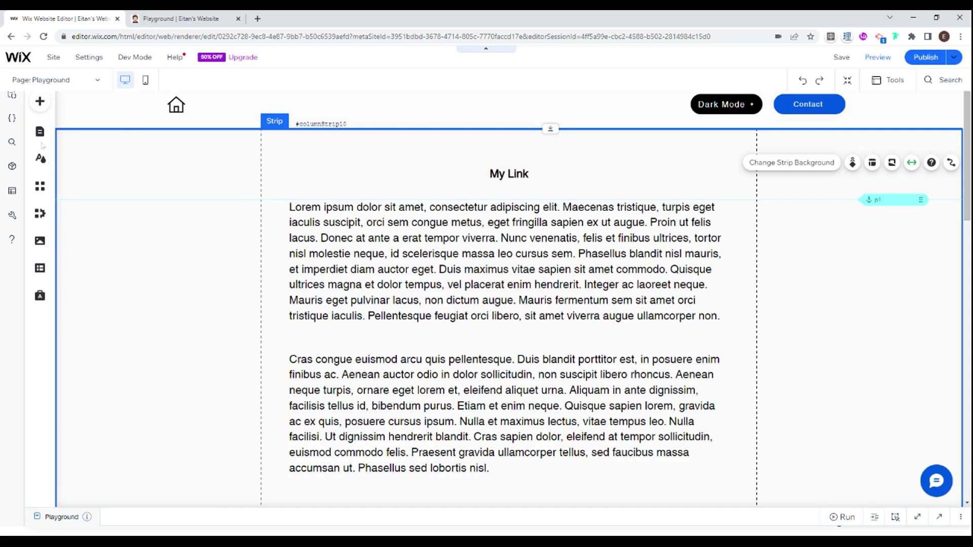
left_click(40, 102)
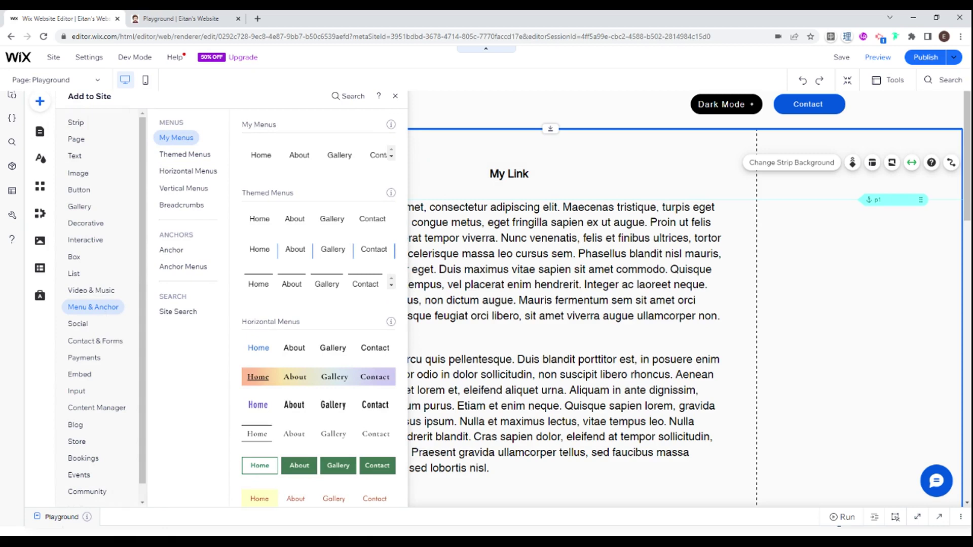
left_click(171, 250)
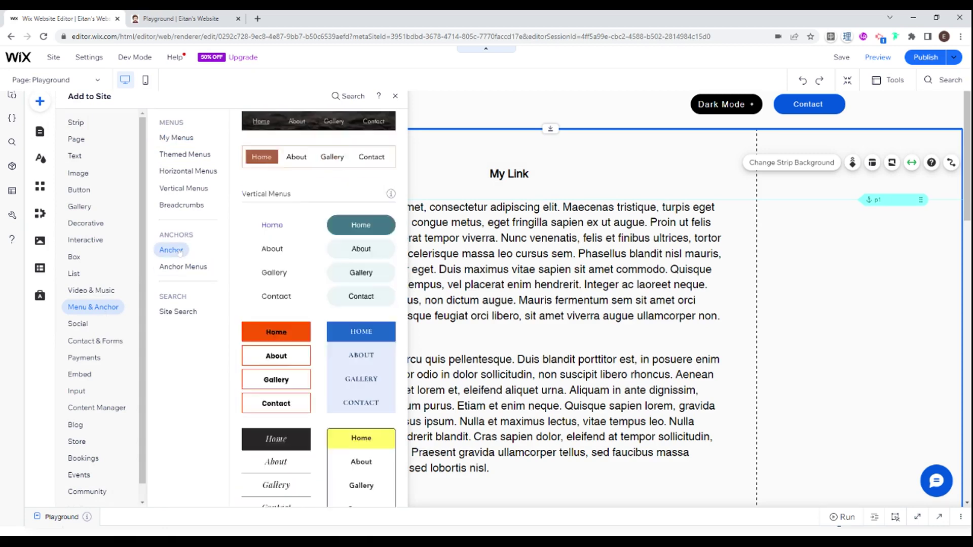
left_click(293, 176)
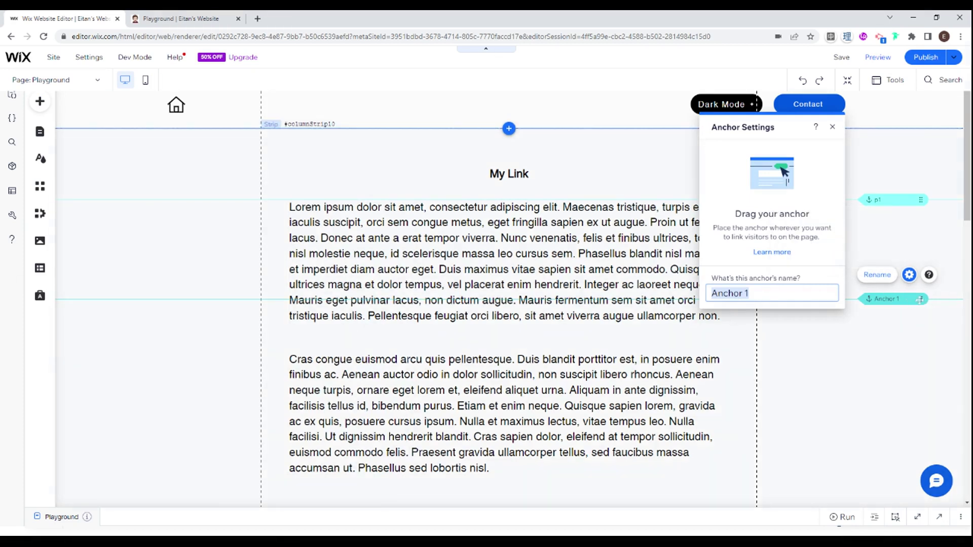
type("p2")
Name the new anchor p2 and drag it down to the second paragraph
key("Return")
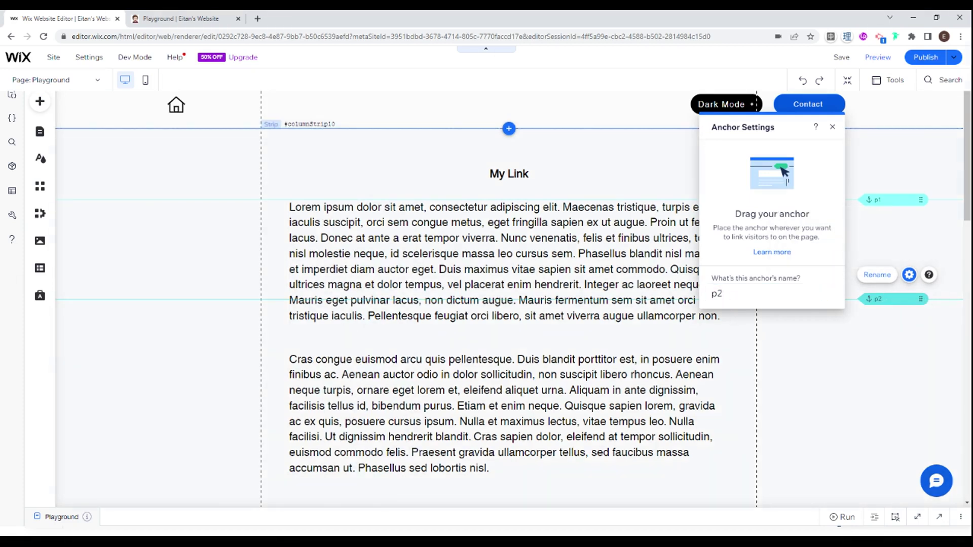
left_click(922, 303)
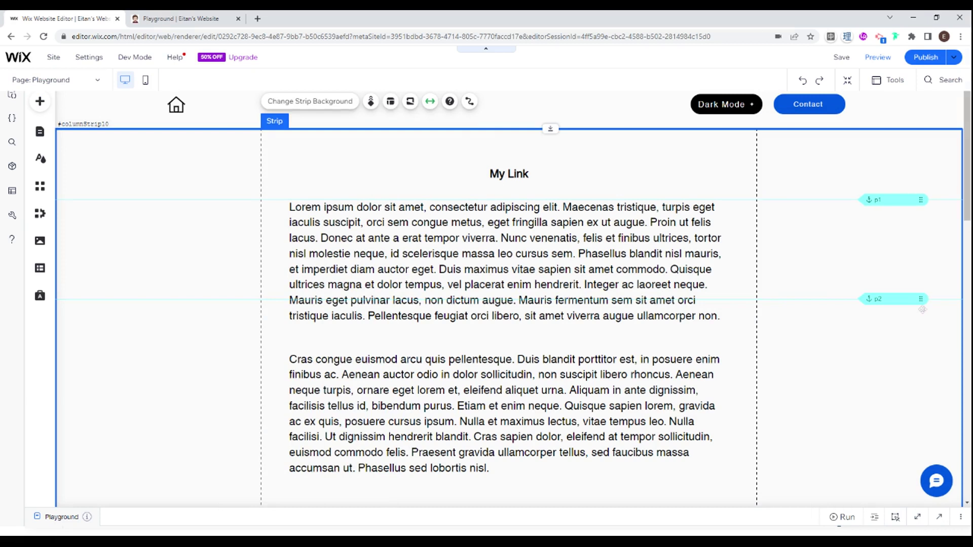
left_click_drag(921, 301, 928, 364)
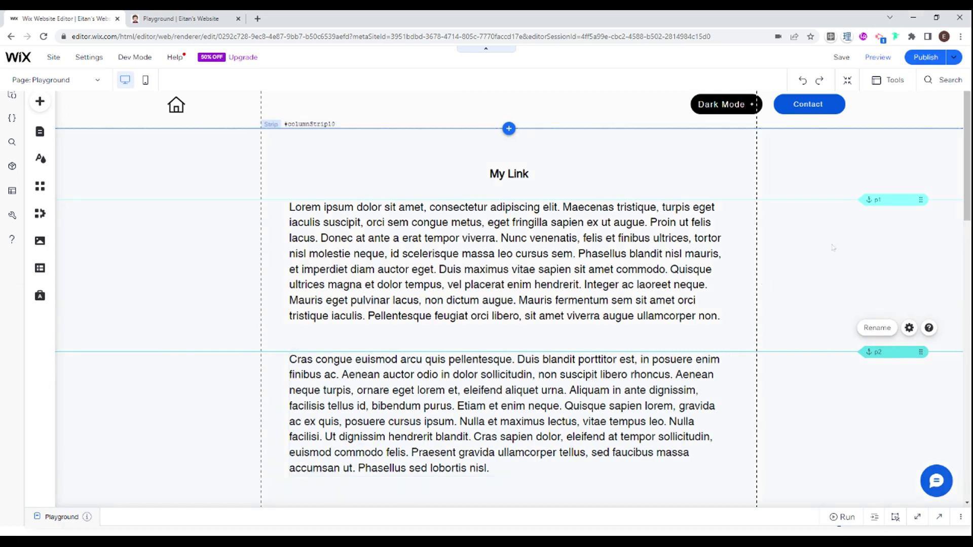
Link the My Link heading to anchor p2 on the Playground (This) page
left_click(516, 178)
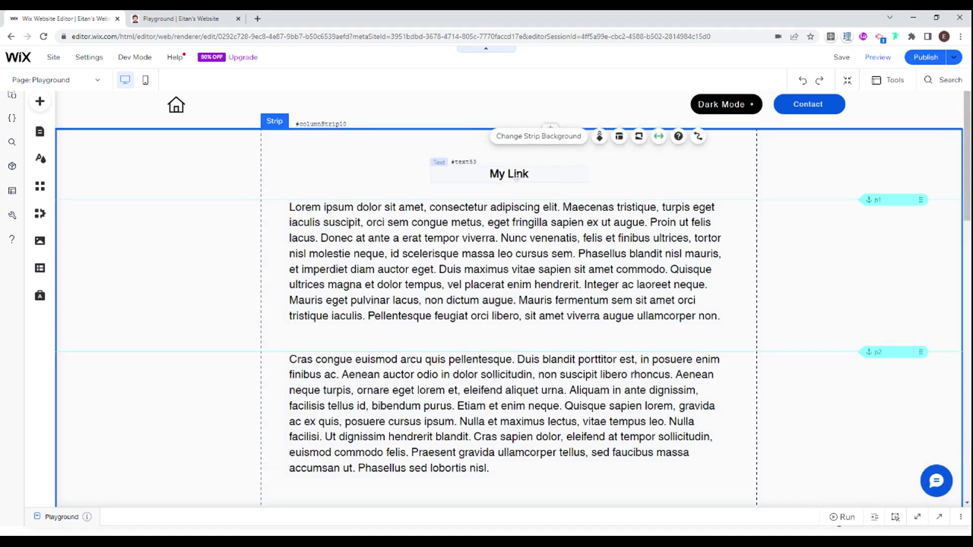
left_click(518, 176)
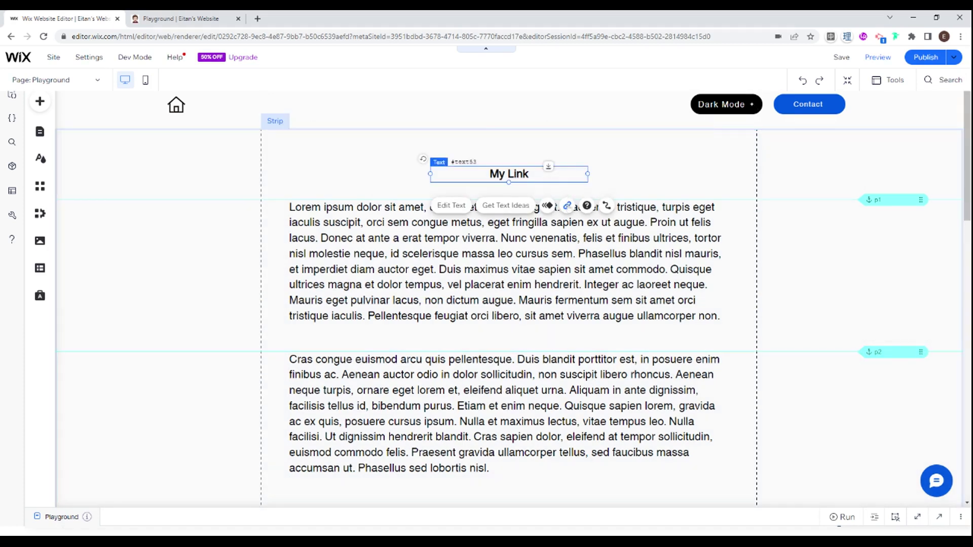
left_click(567, 205)
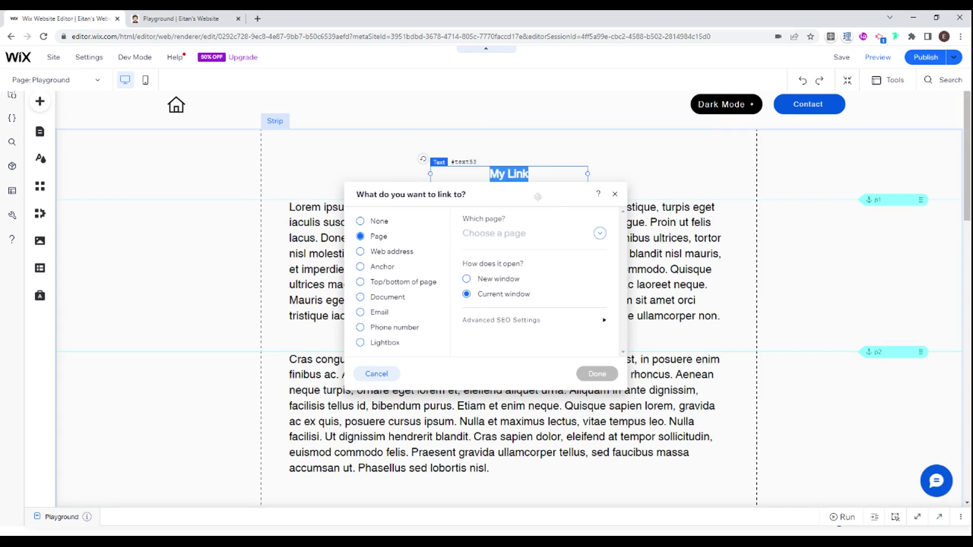
left_click(361, 267)
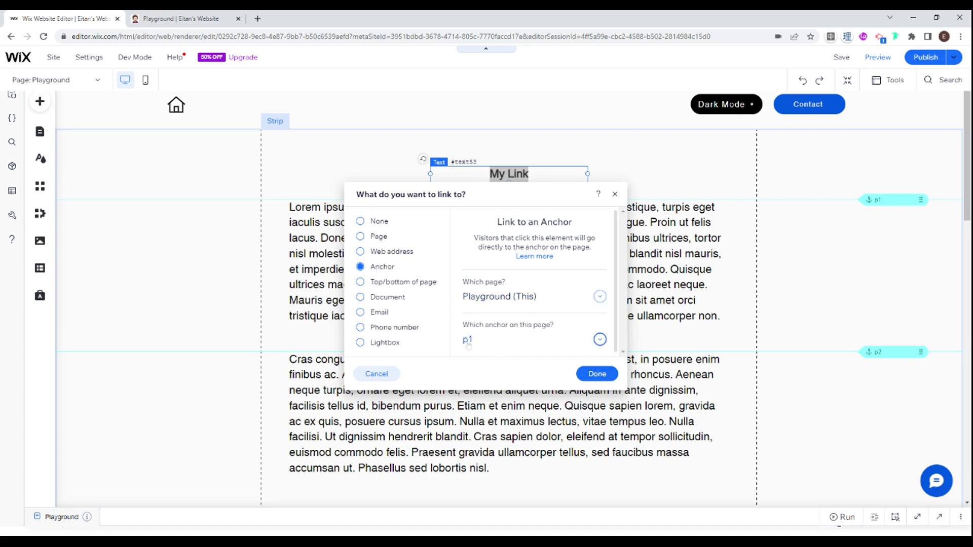
left_click(597, 341)
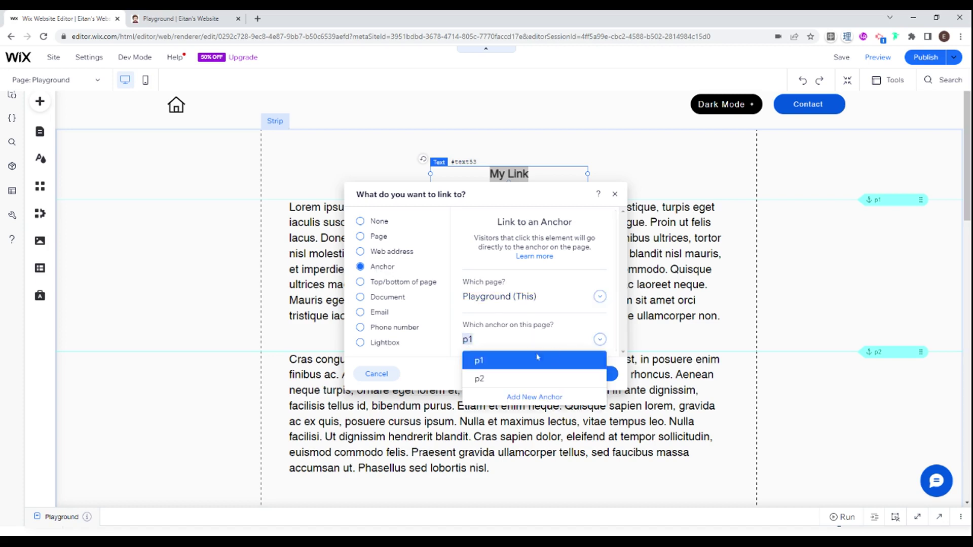
left_click(483, 378)
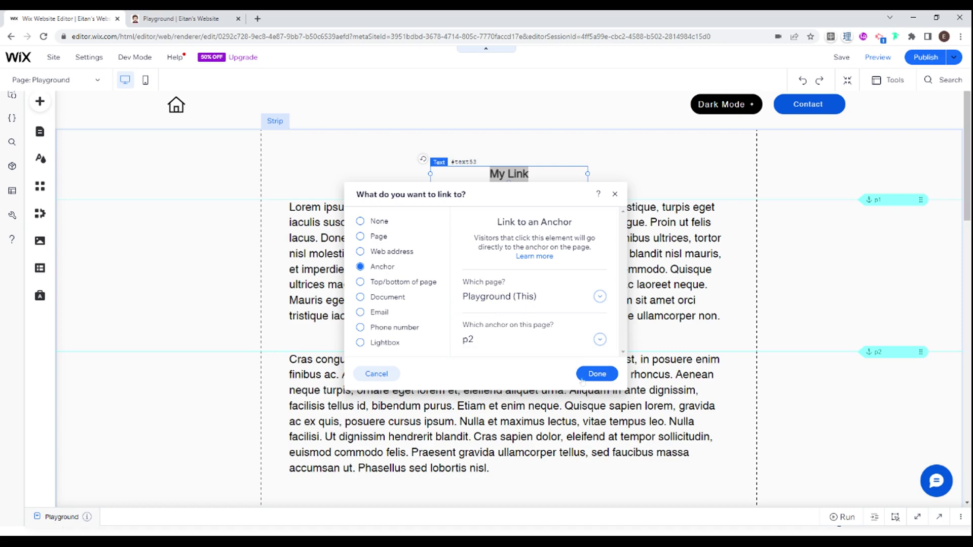
left_click(596, 374)
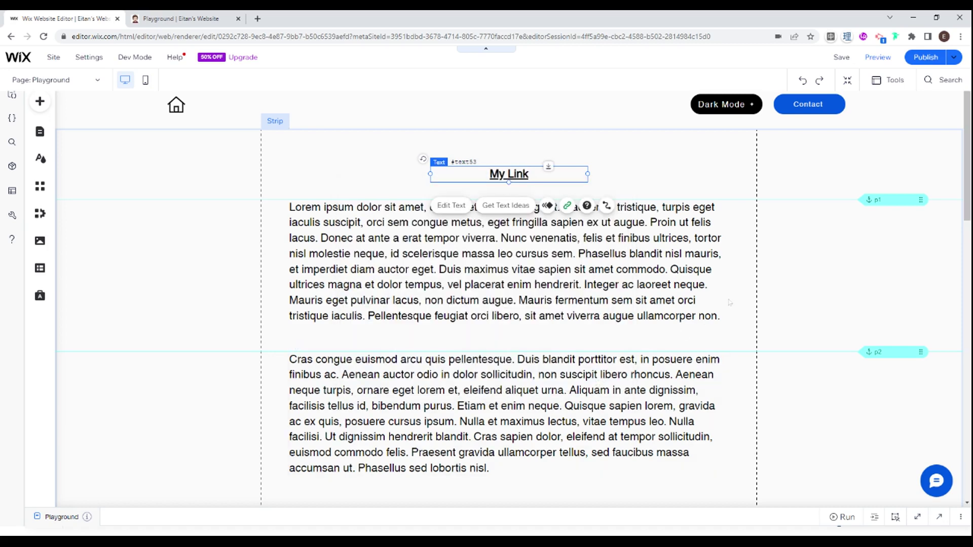
scroll(728, 302, "down", 2)
scroll(761, 266, "up", 2)
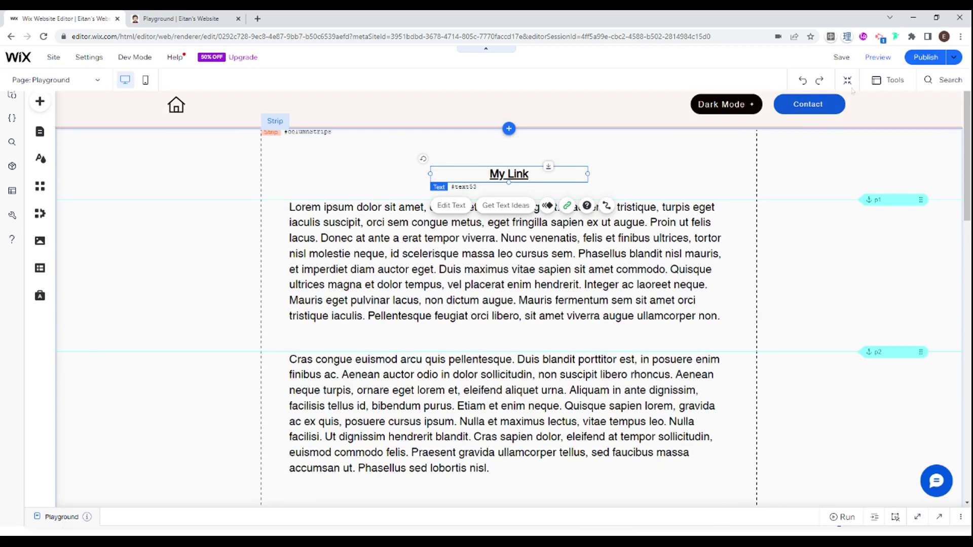
Open Preview mode to see the Playground page as visitors do
left_click(871, 64)
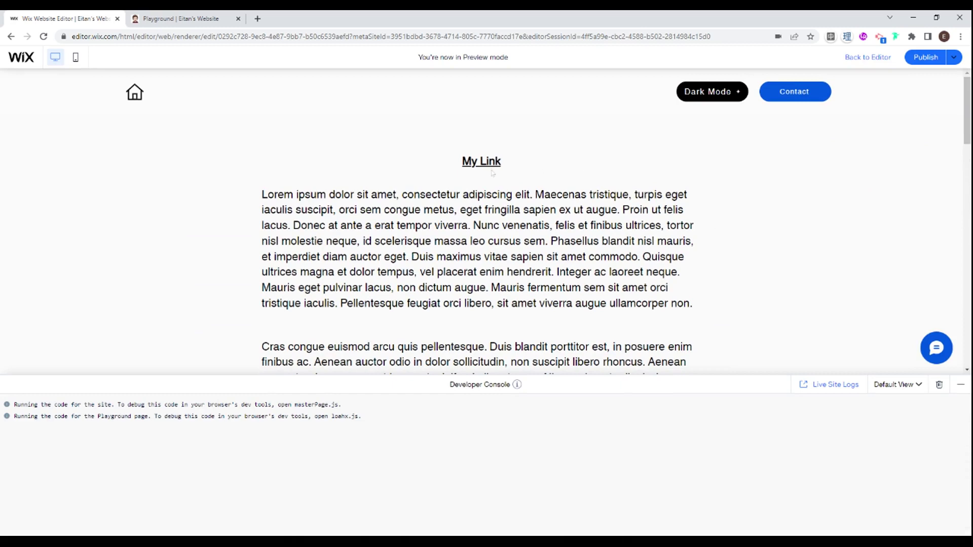
scroll(490, 166, "down", 2)
scroll(490, 165, "down", 2)
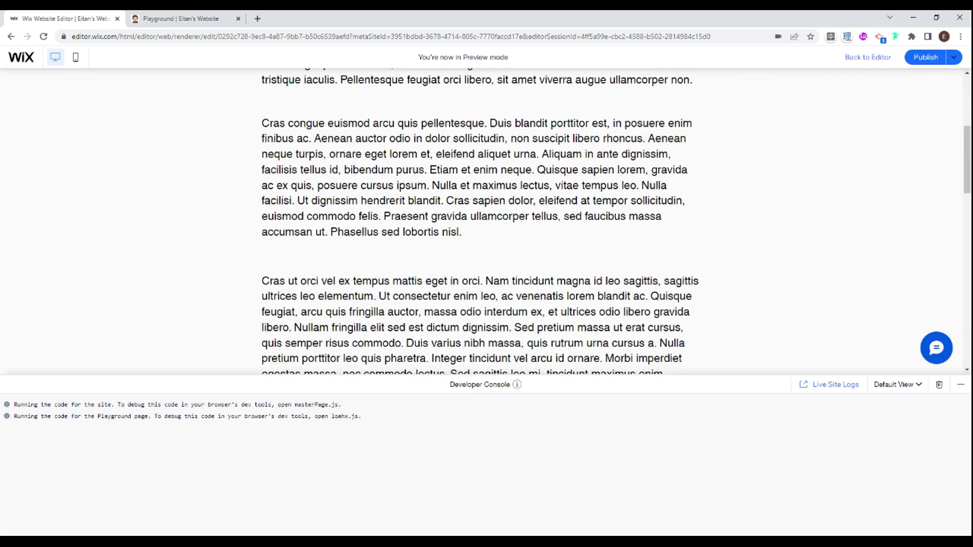
scroll(486, 220, "up", 2)
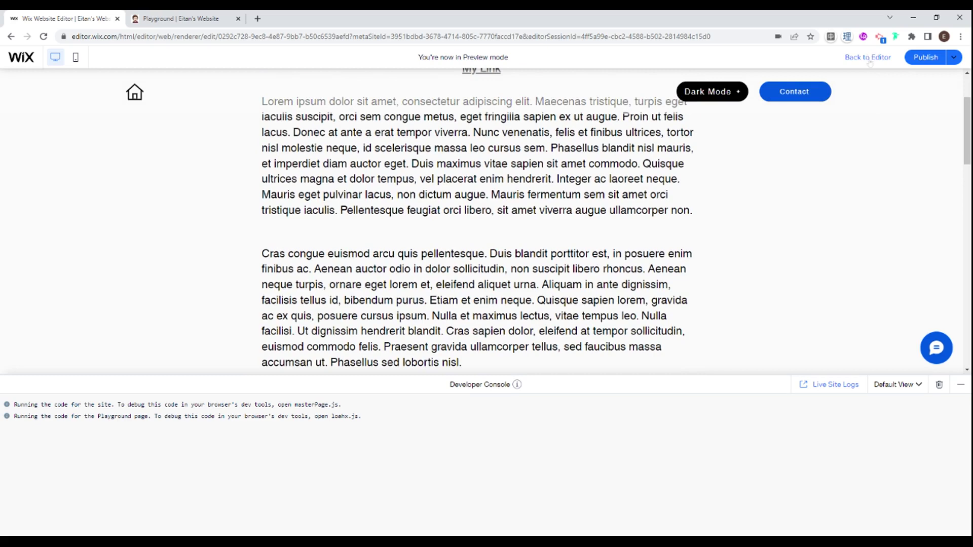
Return to the editor and verify My Link still targets Playground anchor p2
left_click(867, 57)
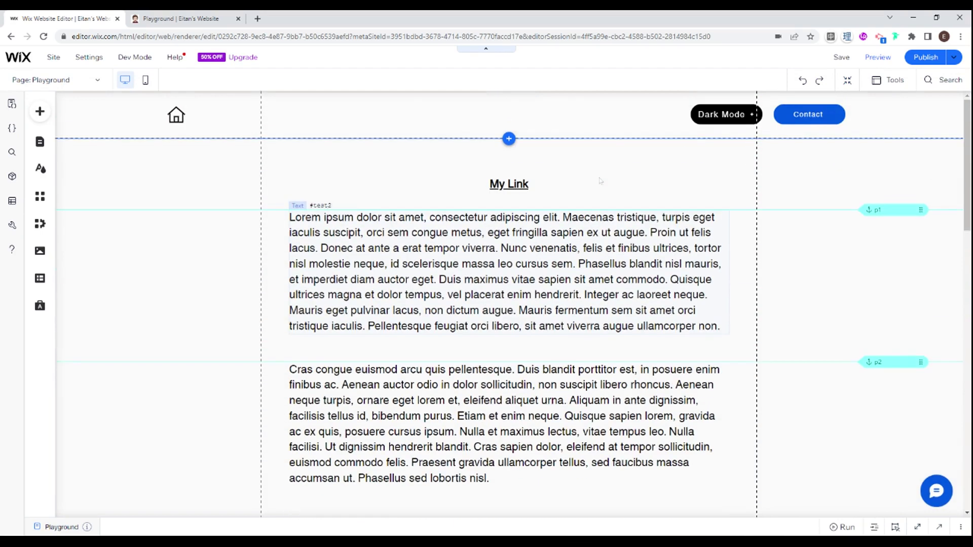
left_click(511, 185)
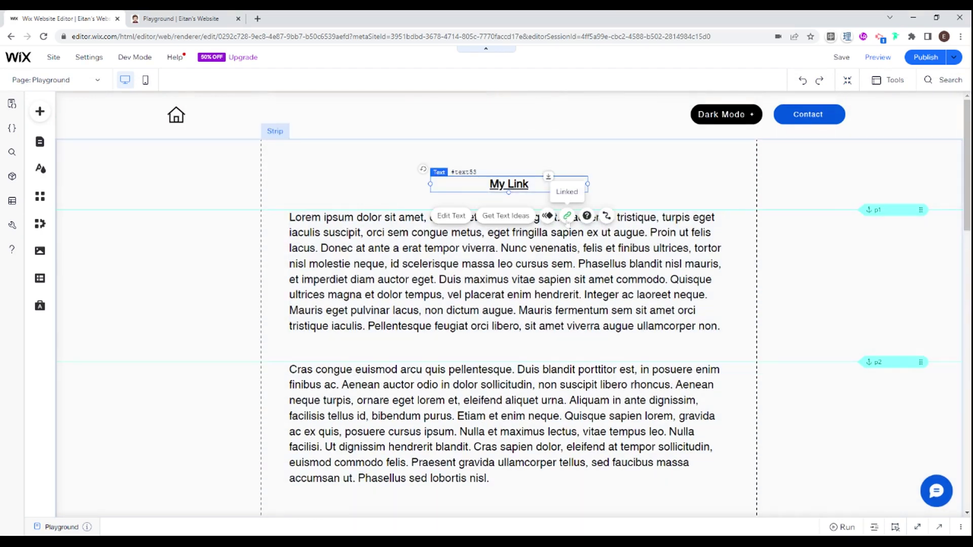
left_click(568, 216)
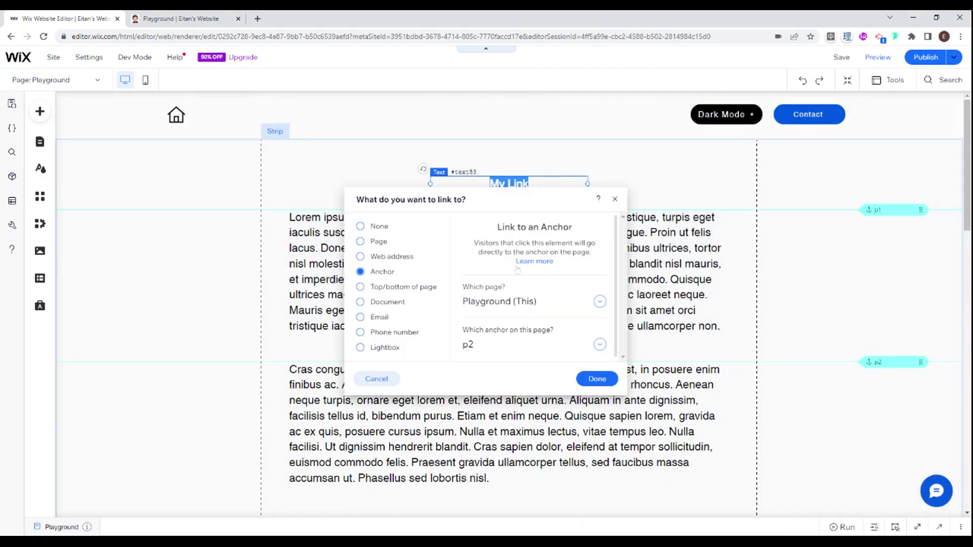
left_click(518, 301)
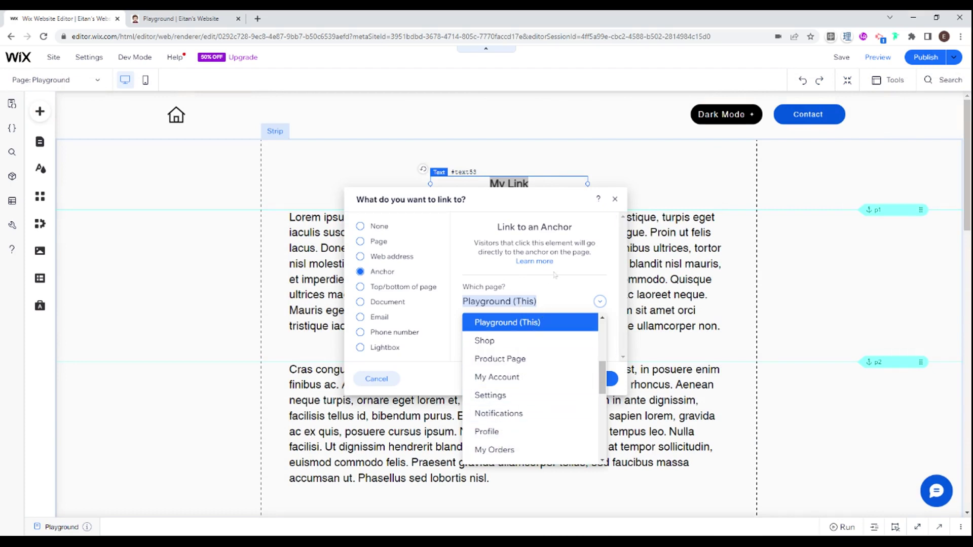
left_click(544, 323)
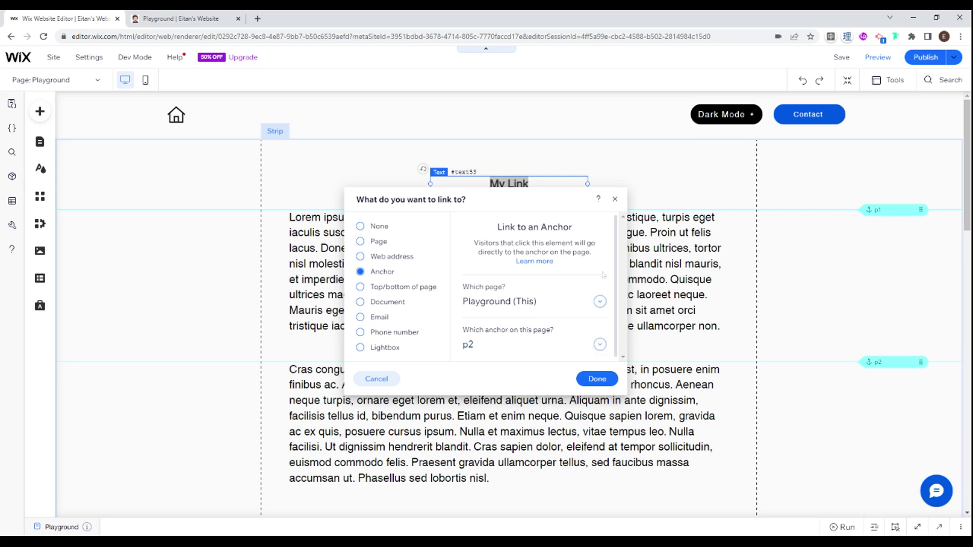
left_click(615, 199)
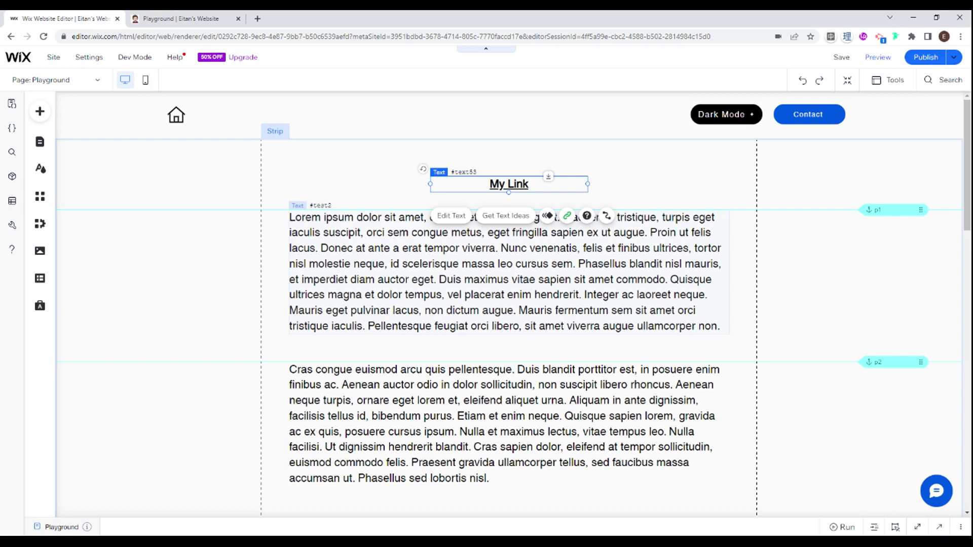
Open the page code and change the anchor IDs from anchor1/anchor2 to p1/p2
left_click(526, 526)
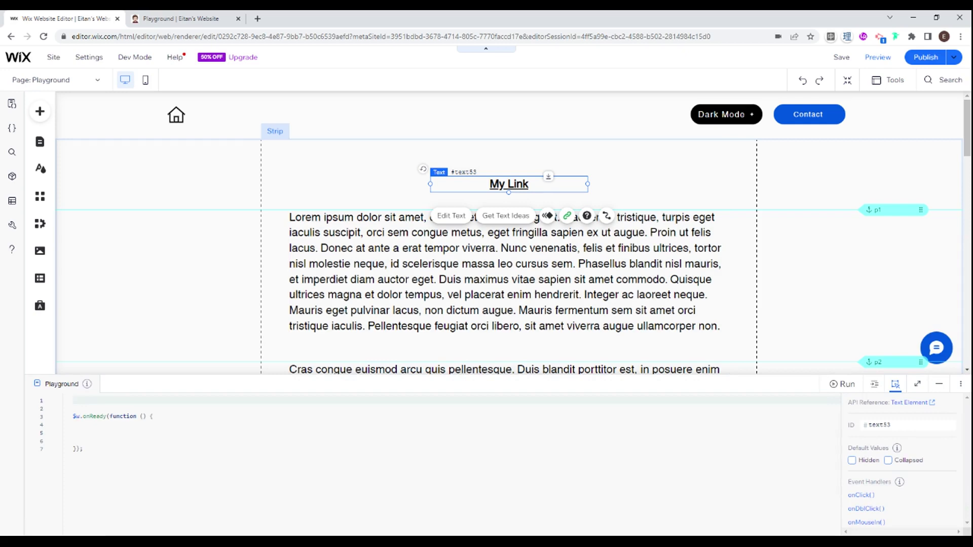
scroll(523, 253, "down", 1)
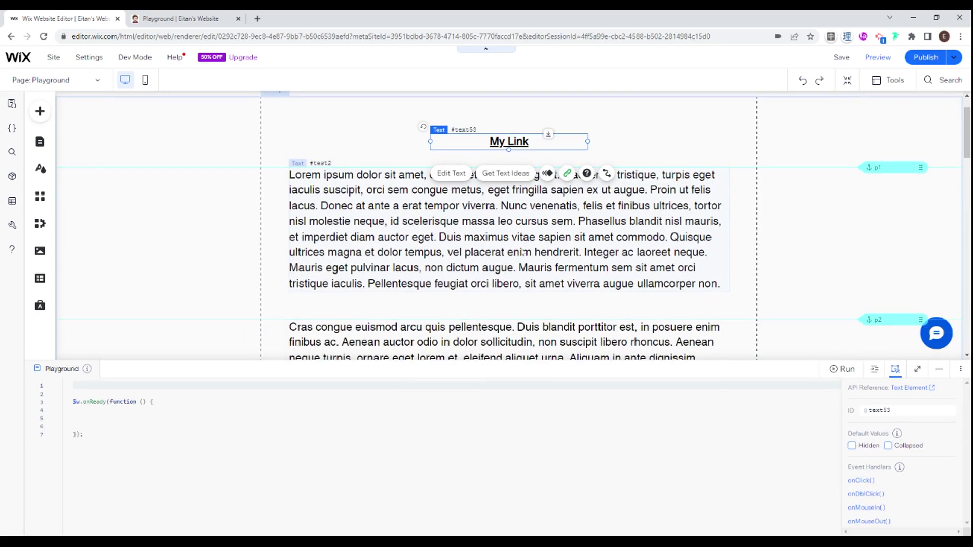
scroll(523, 253, "down", 1)
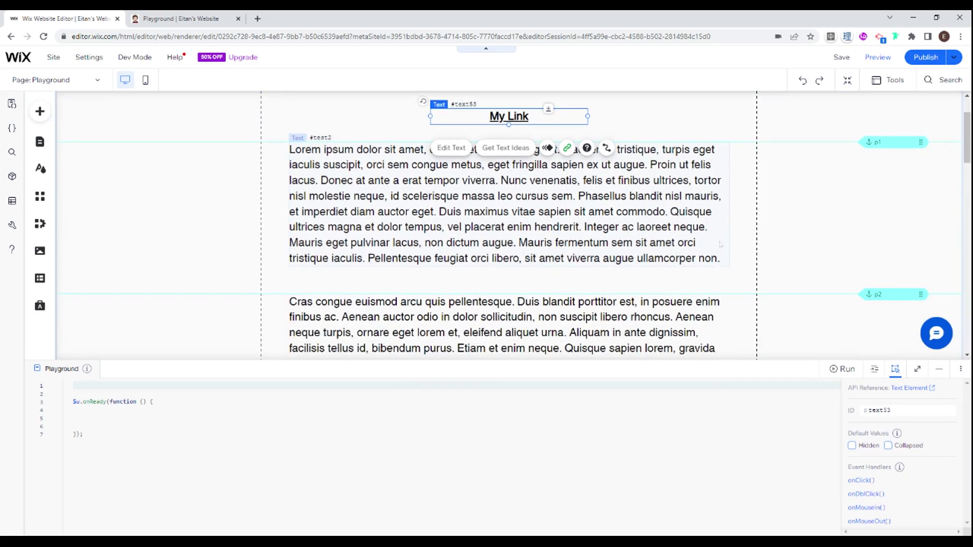
scroll(878, 143, "up", 1)
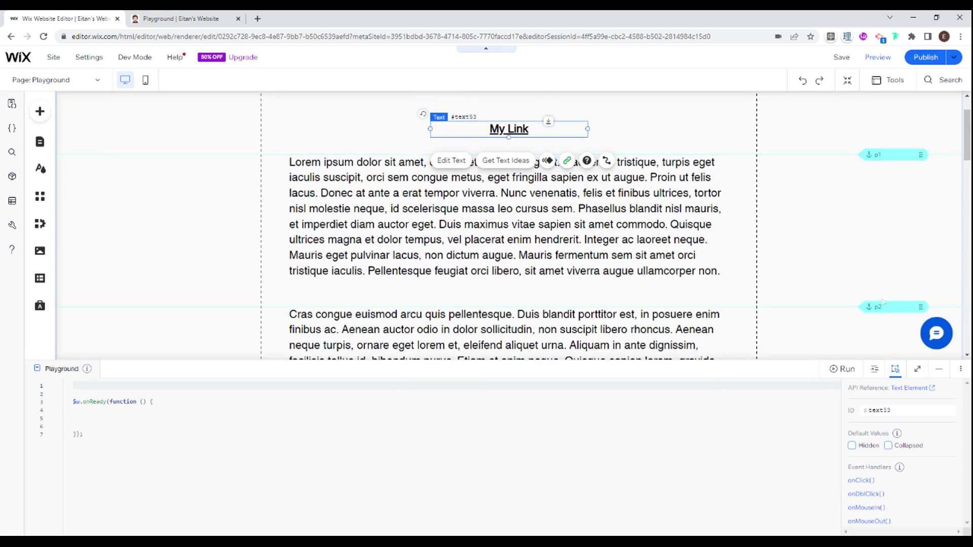
left_click(895, 155)
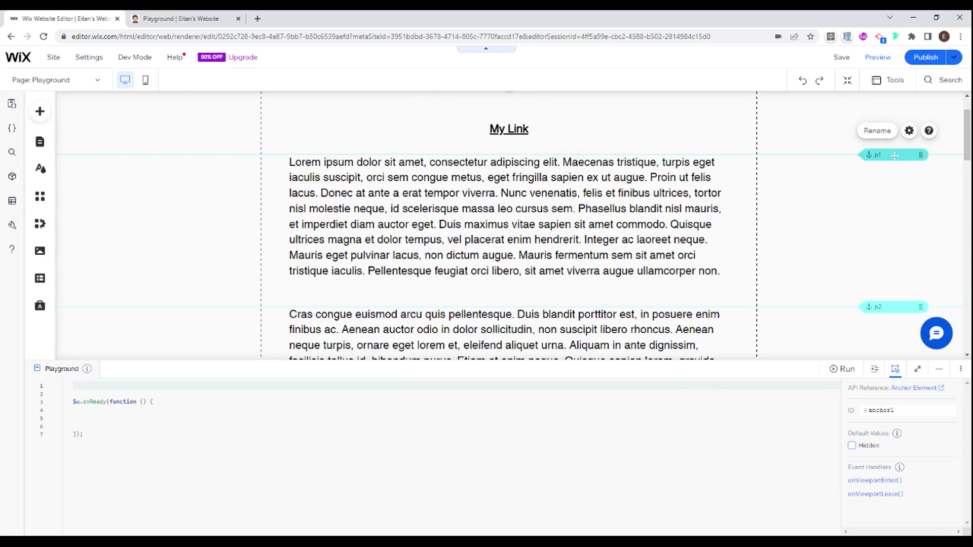
left_click(905, 410)
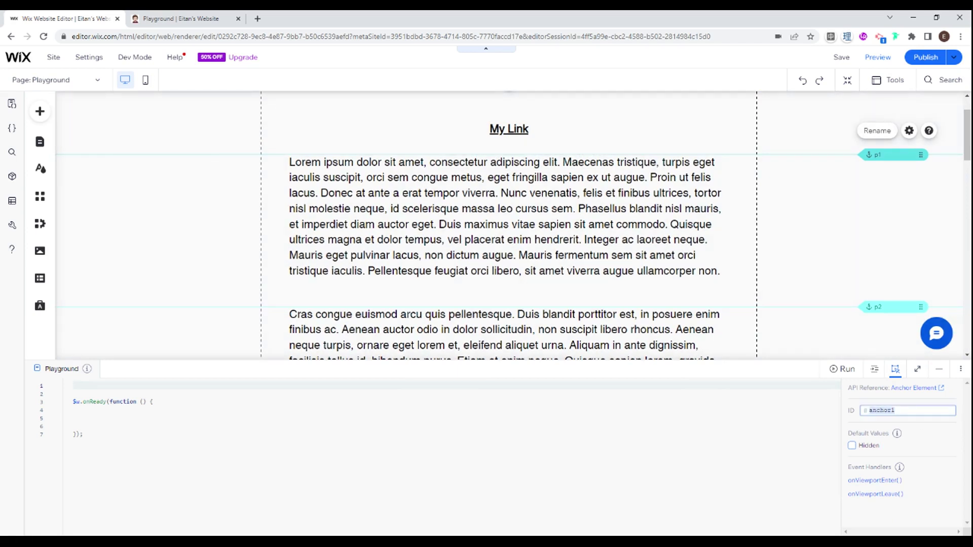
key("ctrl+a")
type("p1")
key("Return")
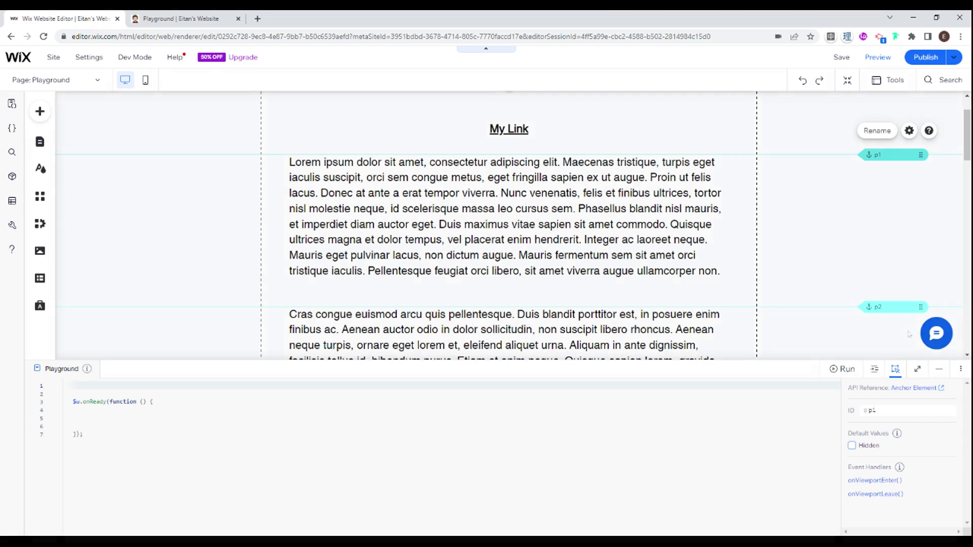
left_click(896, 308)
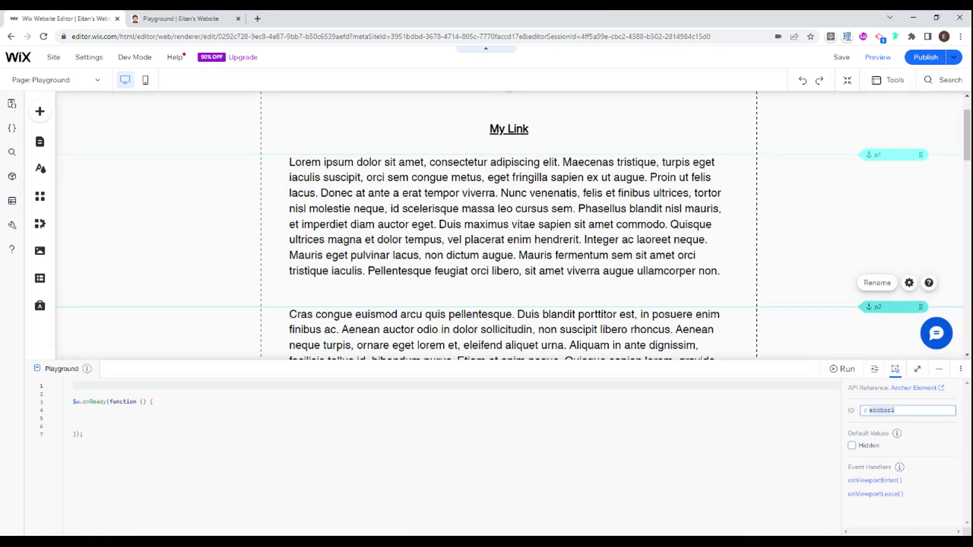
type("p2")
key("Return")
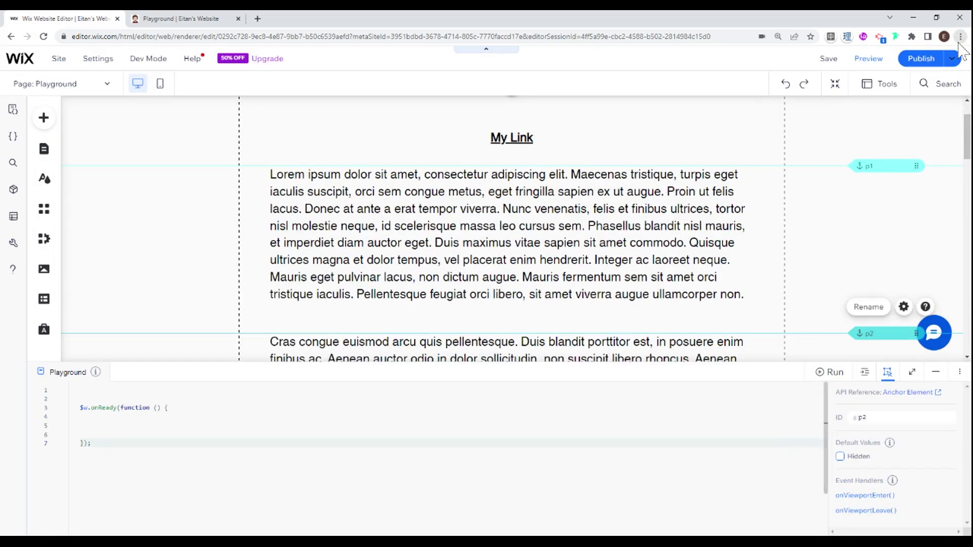
Enlarge the code area and add the wixLocation import from 'wix-location' at the top
key("ctrl+plus")
key("ctrl+plus")
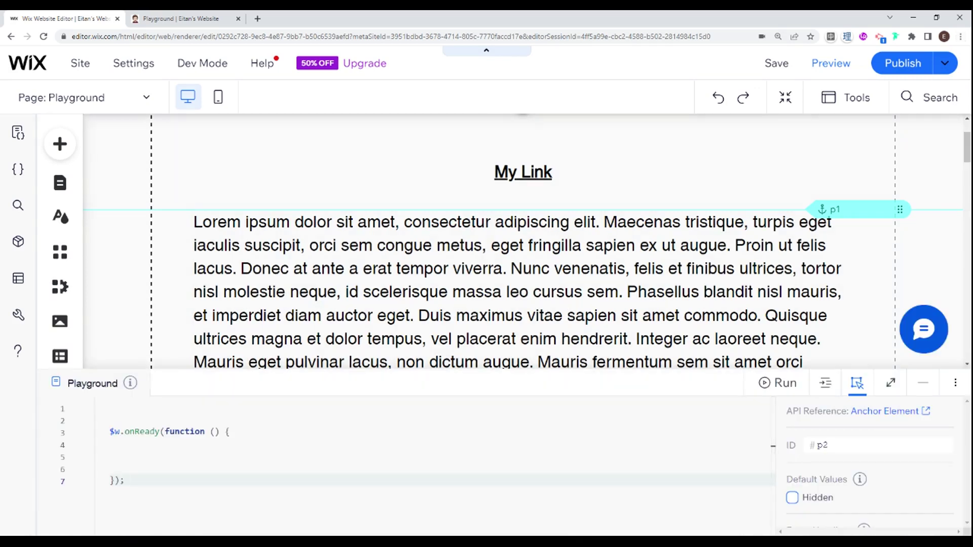
left_click_drag(460, 392, 459, 247)
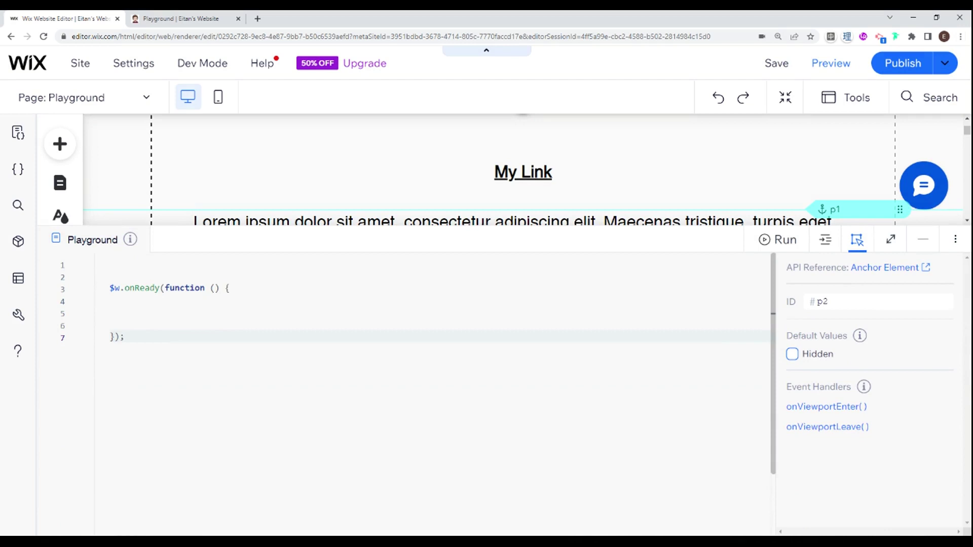
key("ctrl+Home")
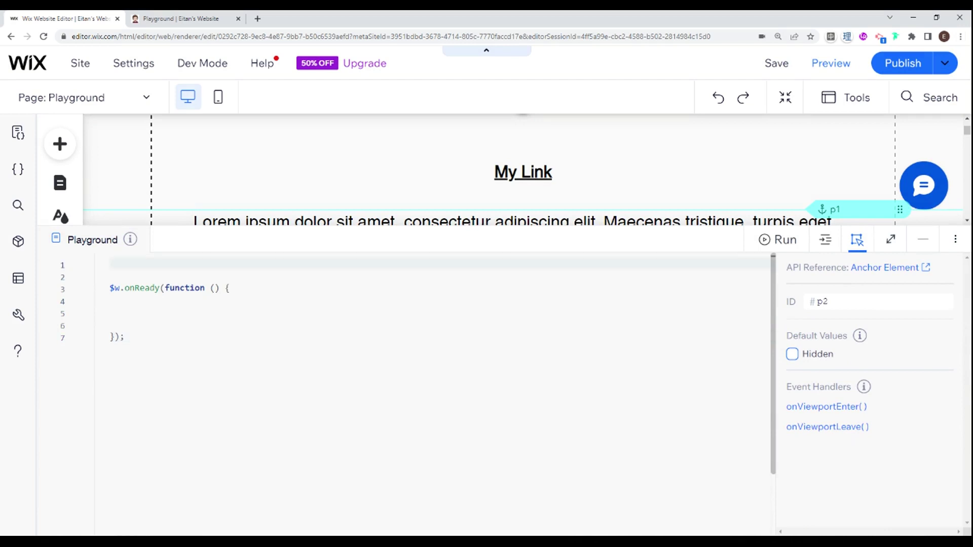
type("w")
key("BackSpace")
type("i")
type("mport wix")
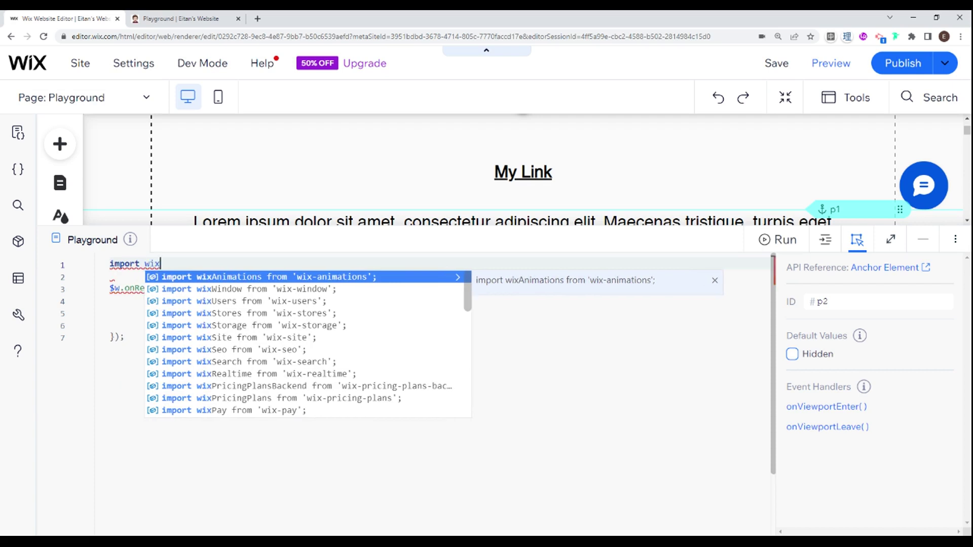
type("l")
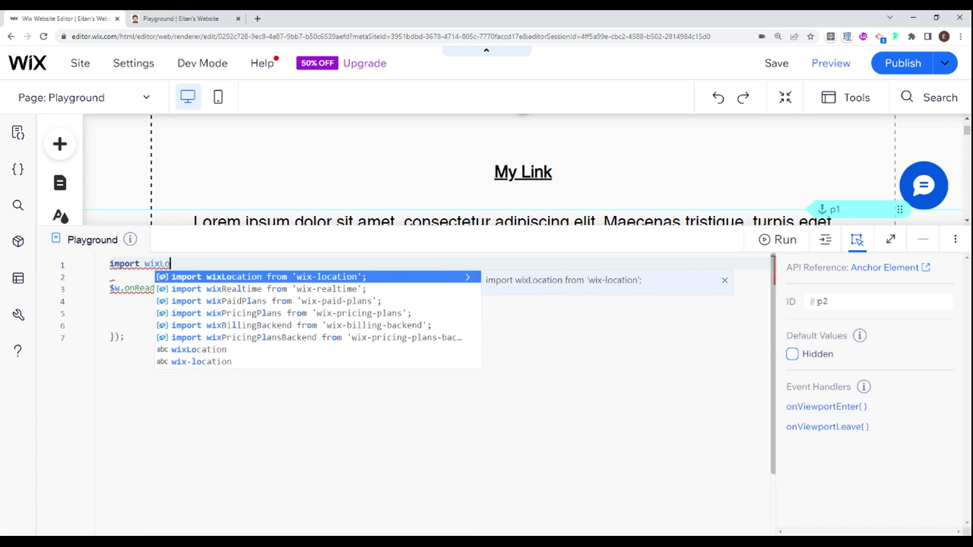
key("Return")
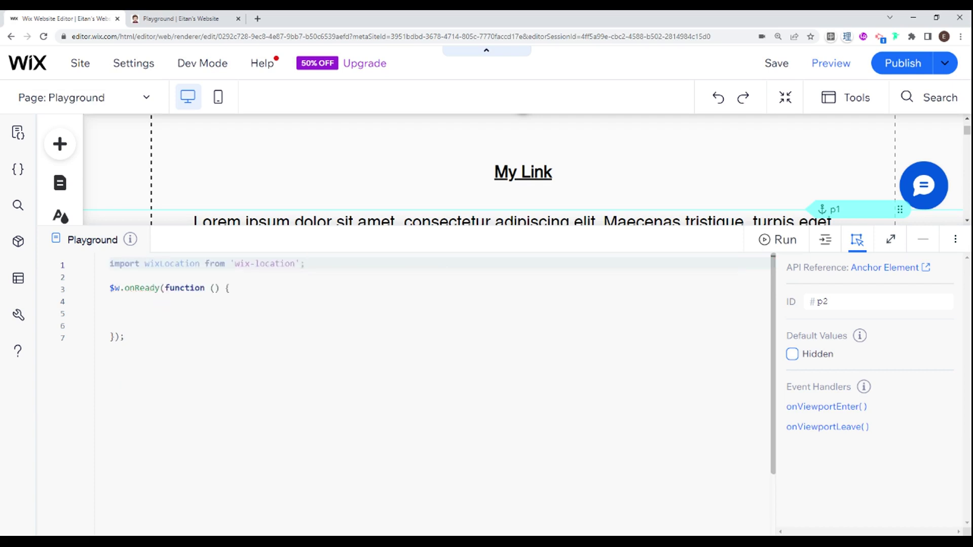
Inside $w.onReady, add const {anchor} = wixLocation.query
key("Down")
key("Down")
key("Down")
key("Up")
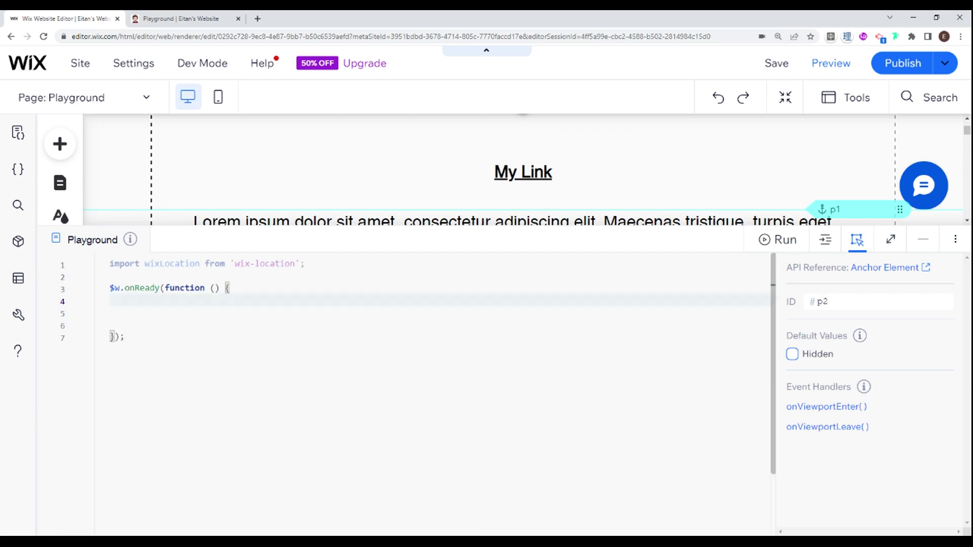
key("Return")
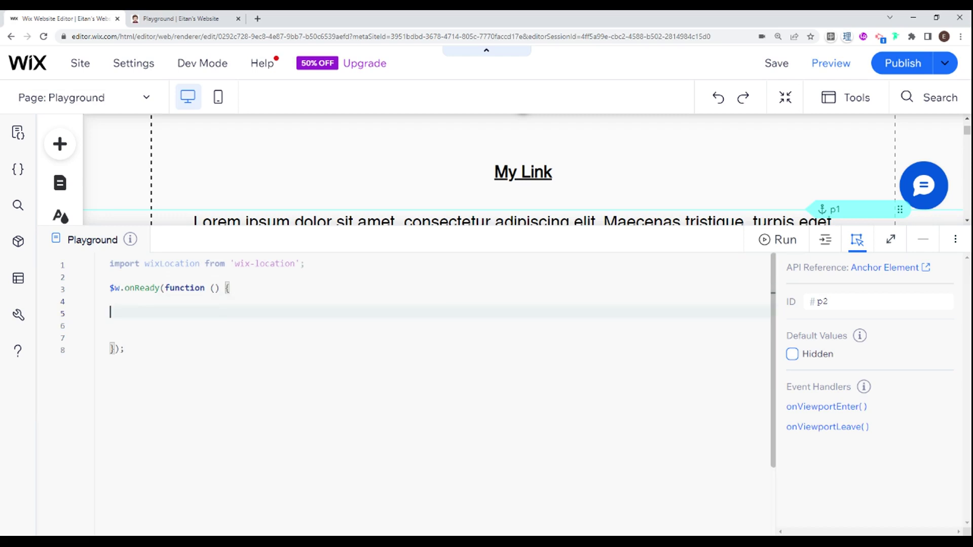
scroll(433, 380, "down", 2)
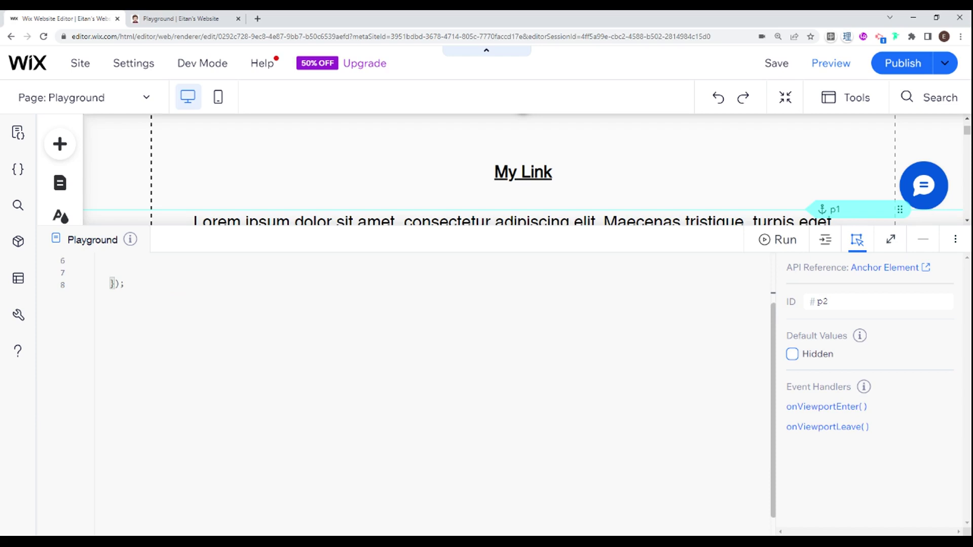
scroll(433, 380, "up", 1)
scroll(433, 380, "up", 1)
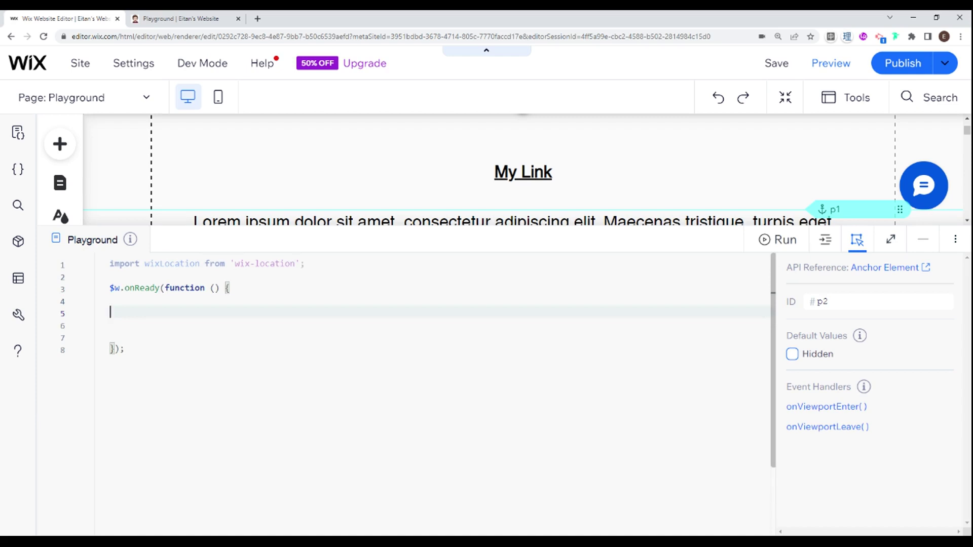
type("const {")
type("anchor")
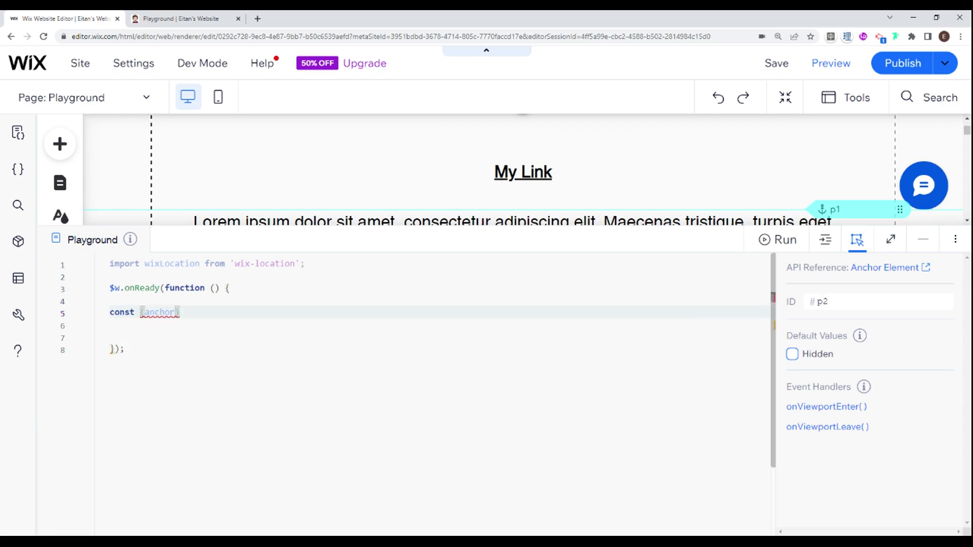
type("} = wix")
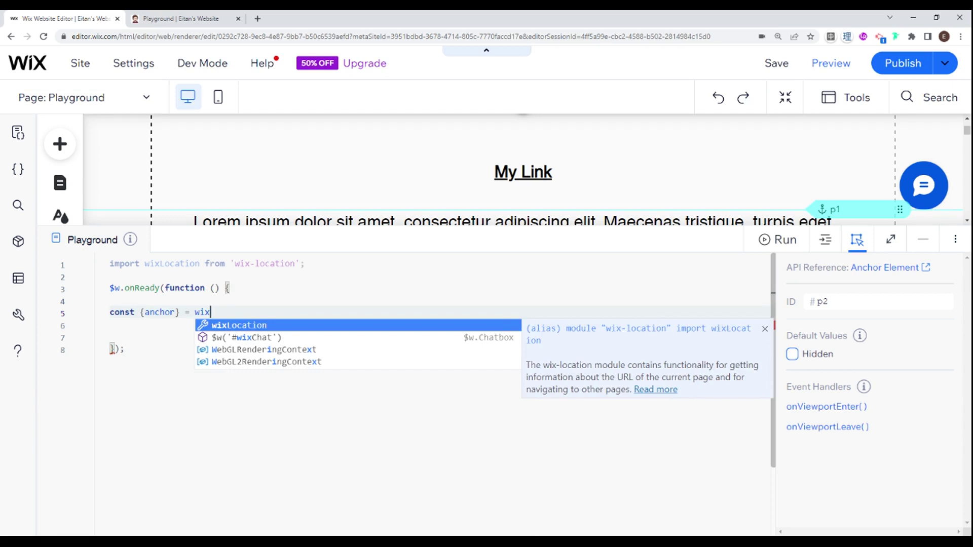
key("Return")
type(".")
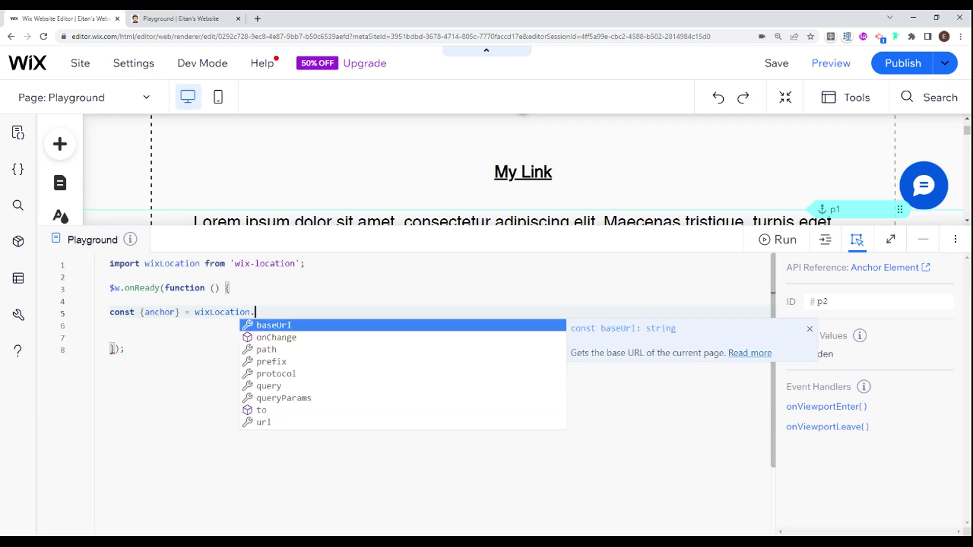
type("qu")
key("Return")
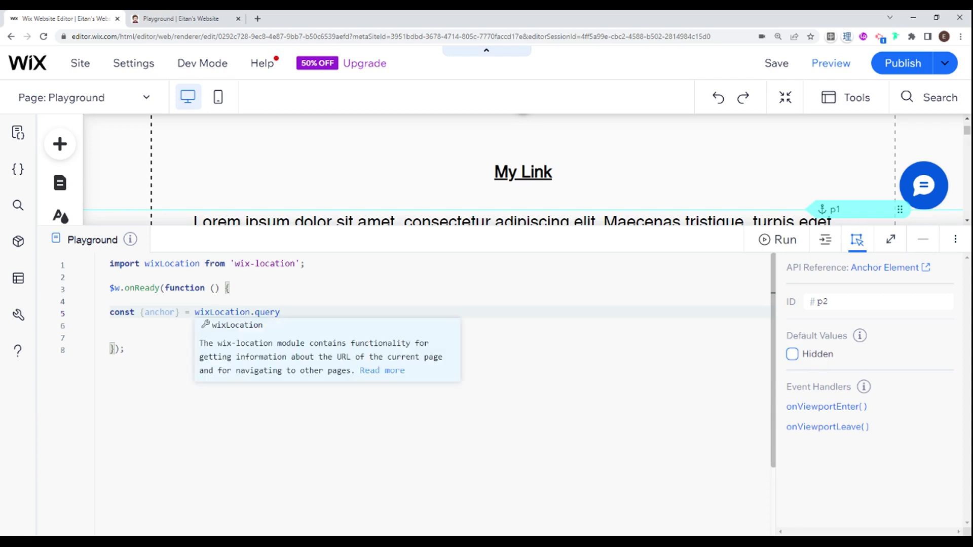
double_click(173, 311)
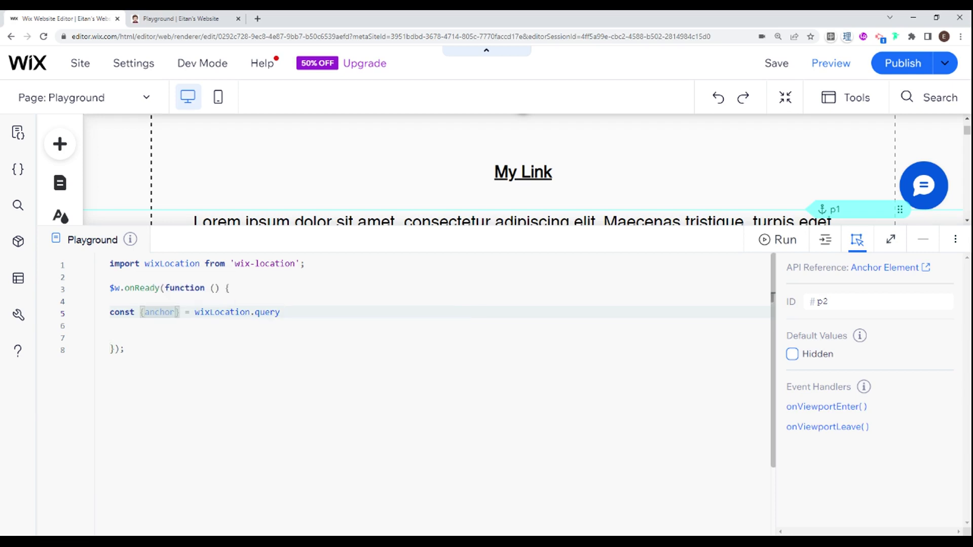
key("End")
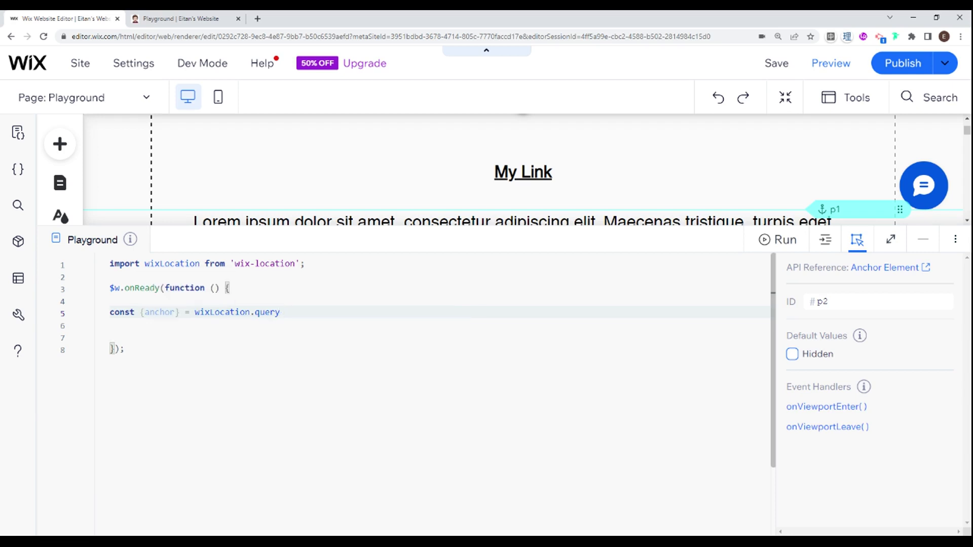
double_click(174, 311)
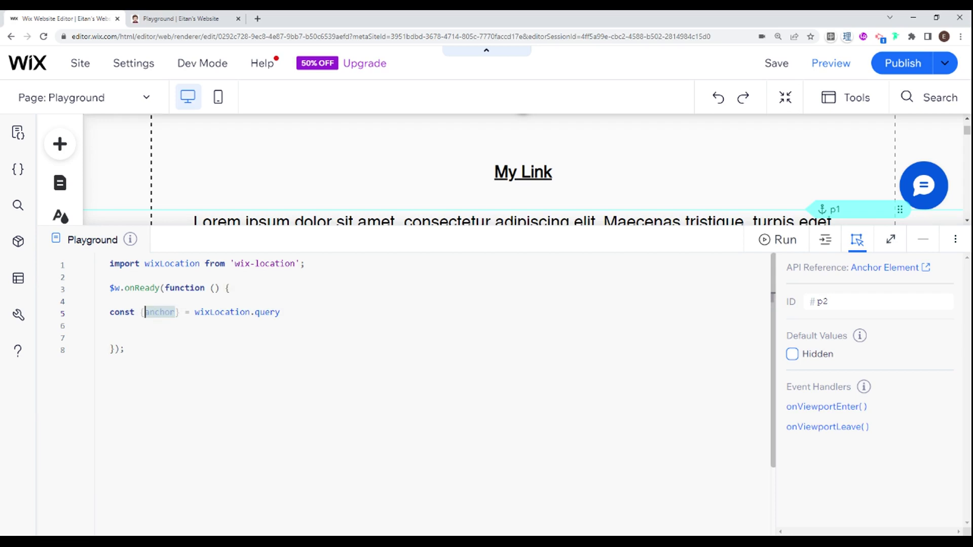
key("End")
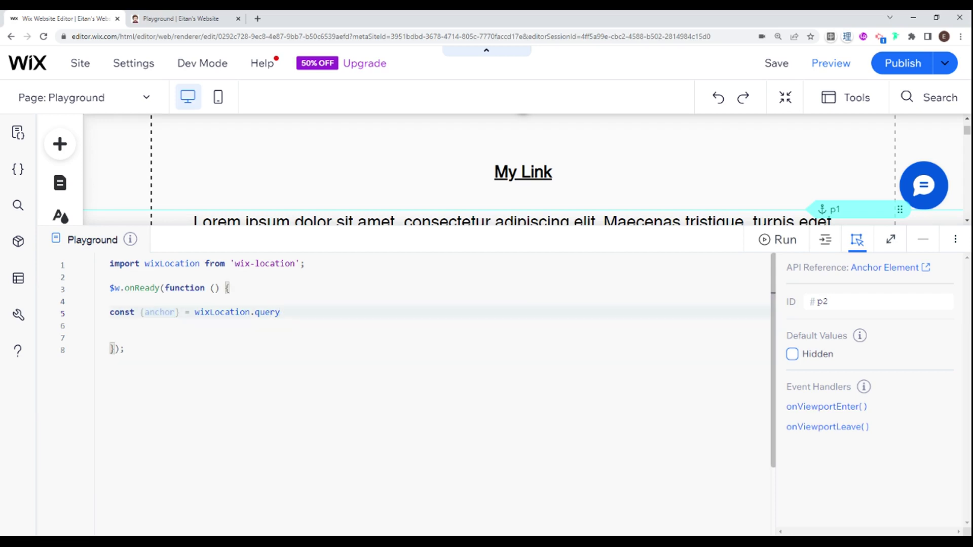
type(";")
key("Return")
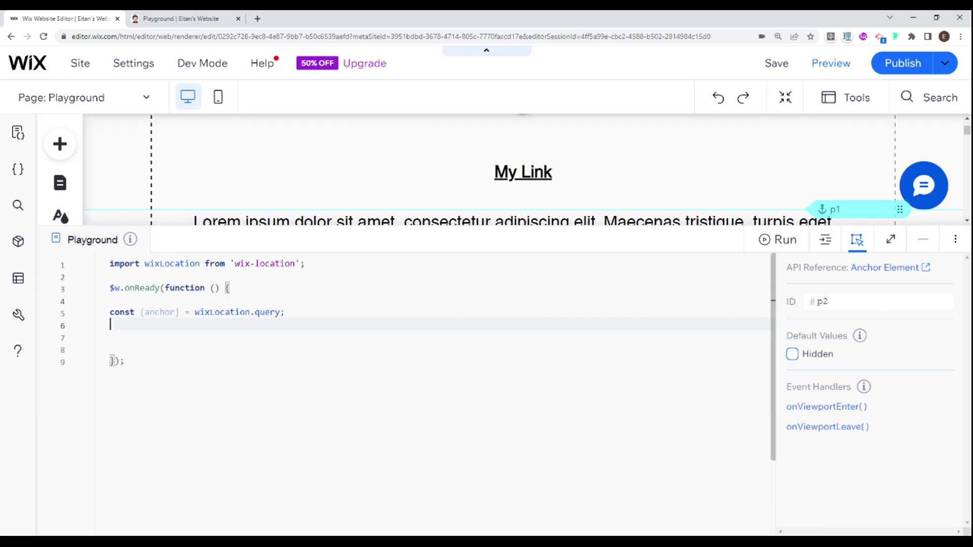
type("$")
type("w(")
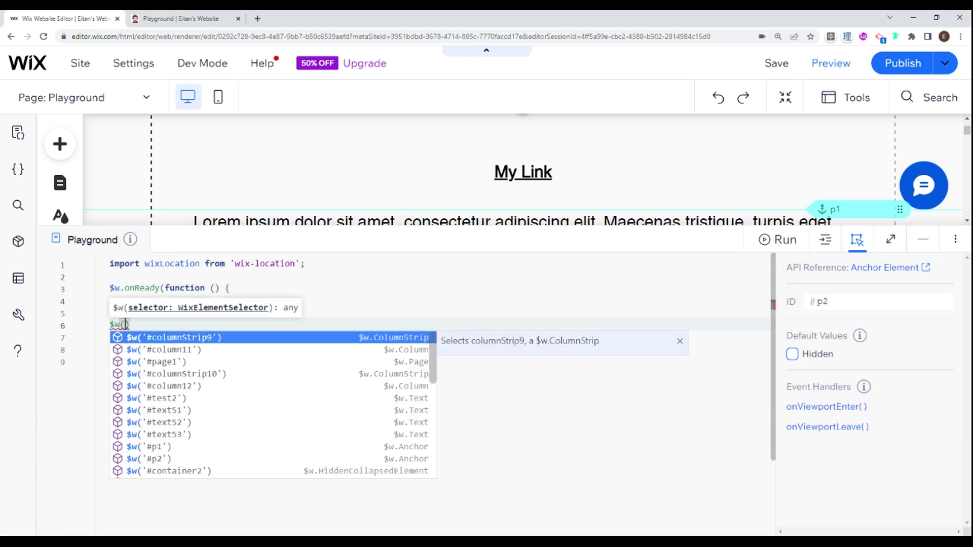
type("'")
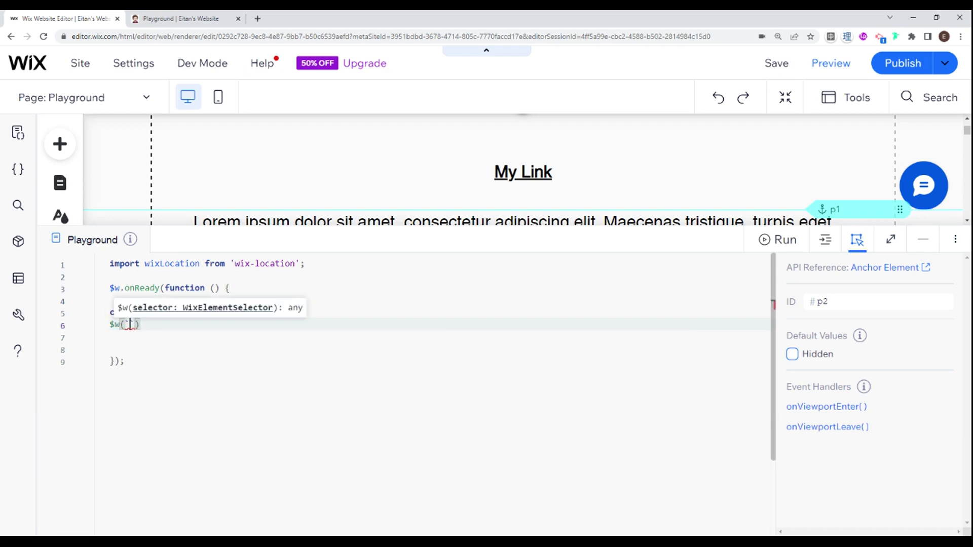
type("#")
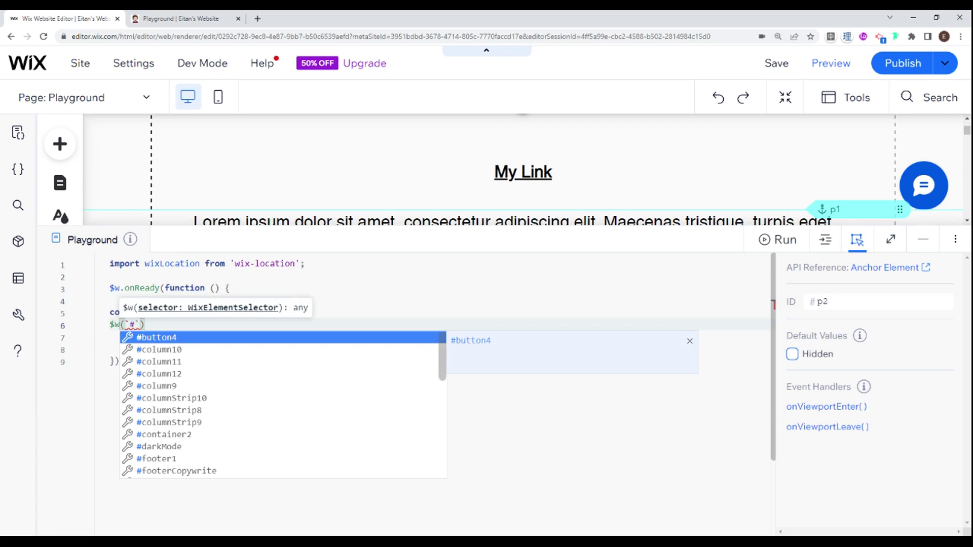
type("${")
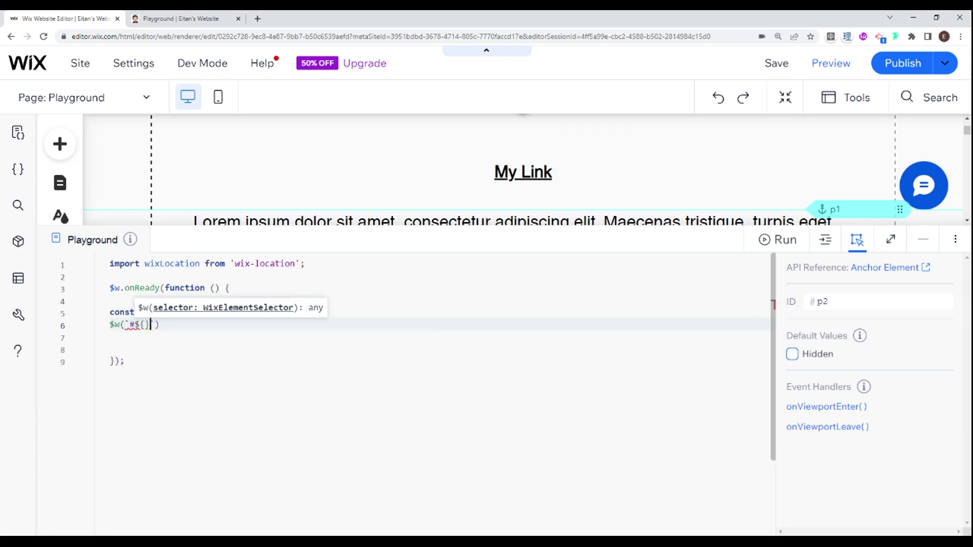
type("ac")
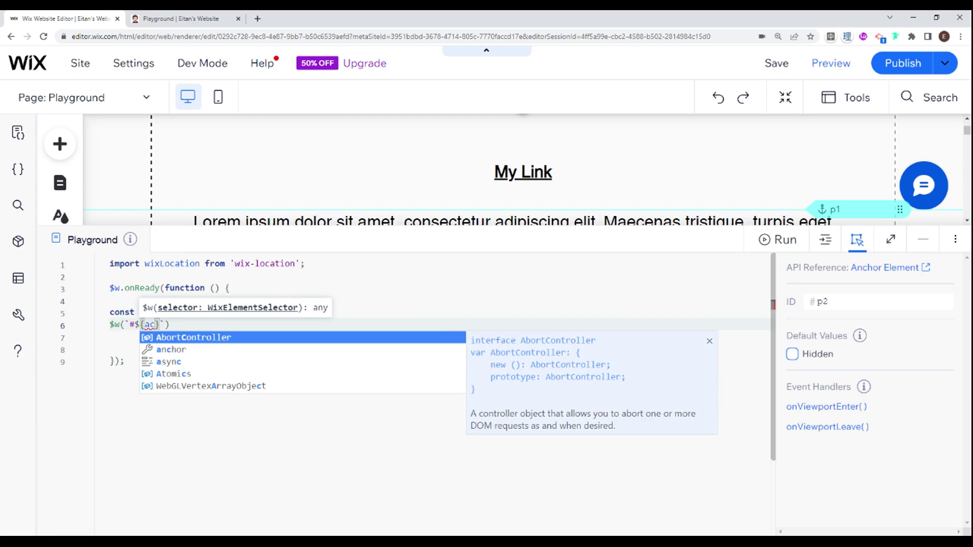
type("h")
Add $w(`#${anchor}`).scrollTo(); on line 6 inside onReady
key("Return")
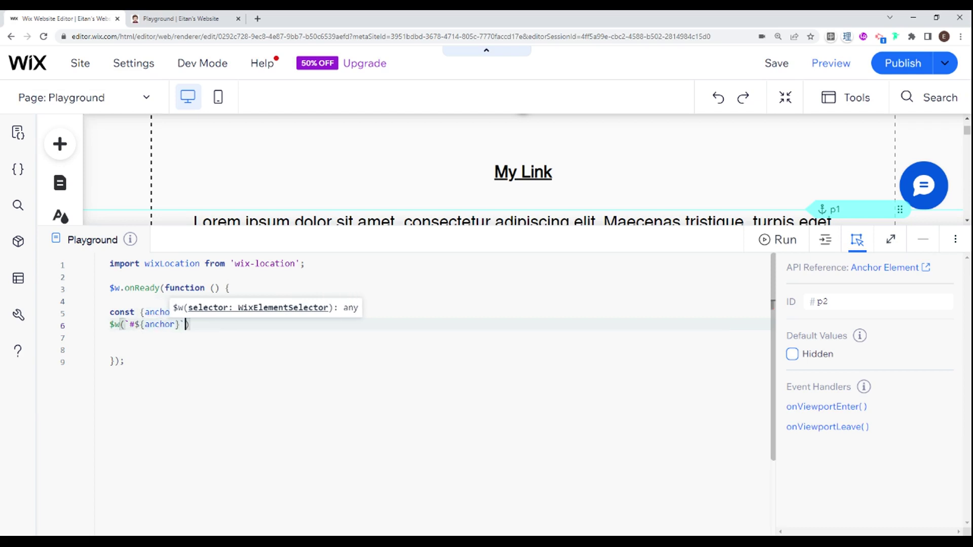
key("Right")
type(".scro")
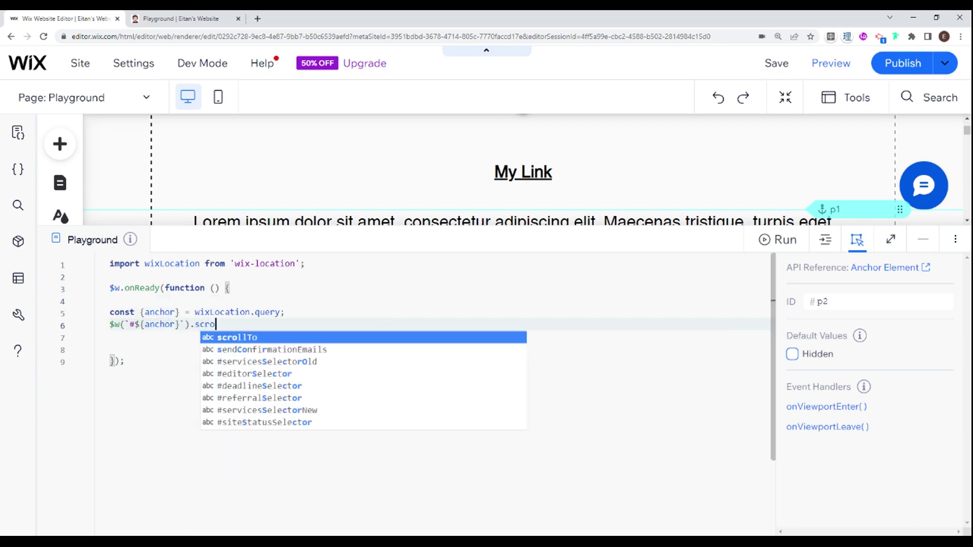
key("Return")
type("();")
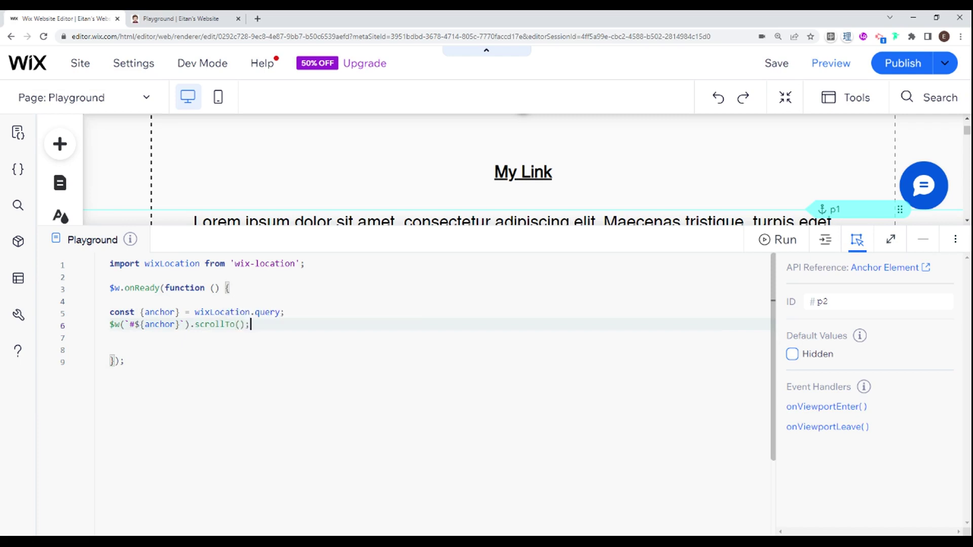
right_click(587, 306)
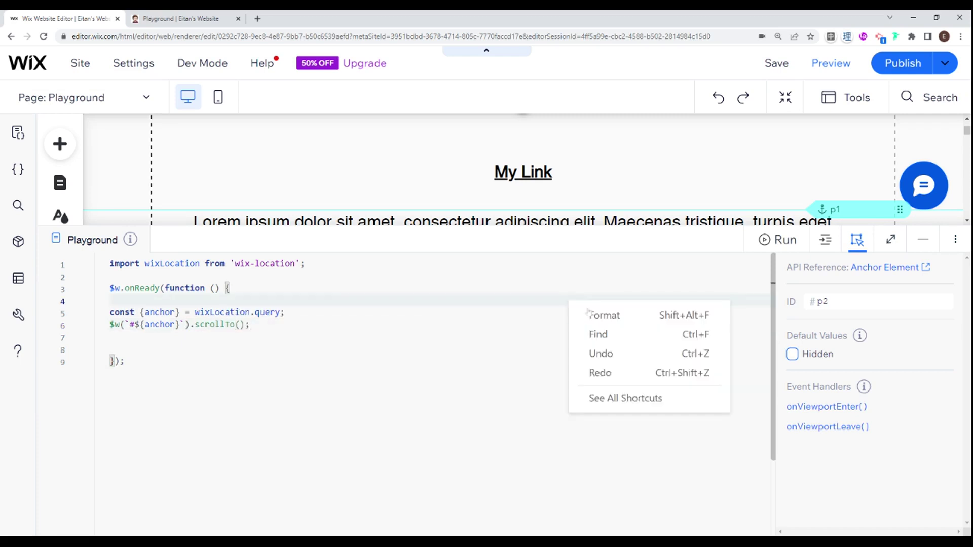
Format the code, publish the site, and go to the live Playground tab's address
left_click(590, 315)
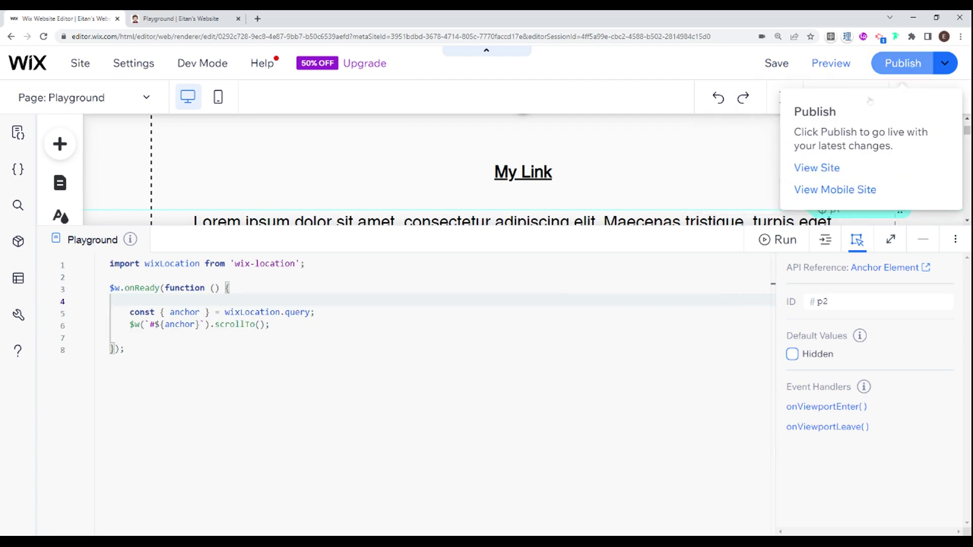
left_click(911, 65)
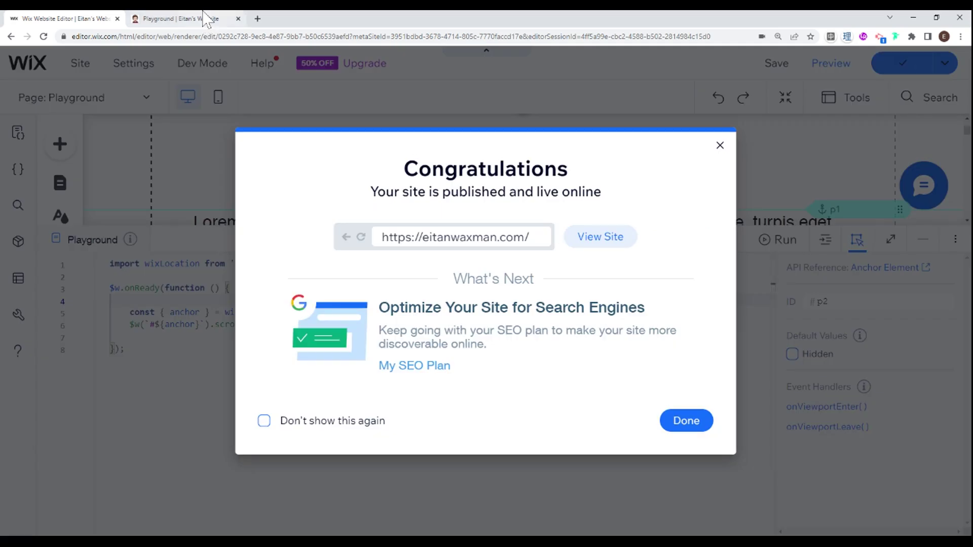
left_click(204, 18)
key("ctrl+l")
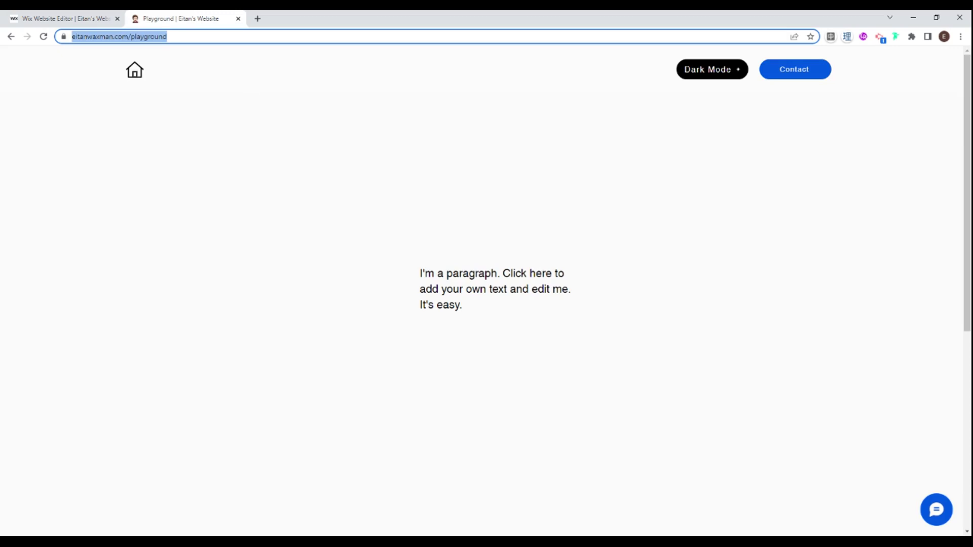
Load the Playground page URL with the query ?anchor=p2 appended
key("End")
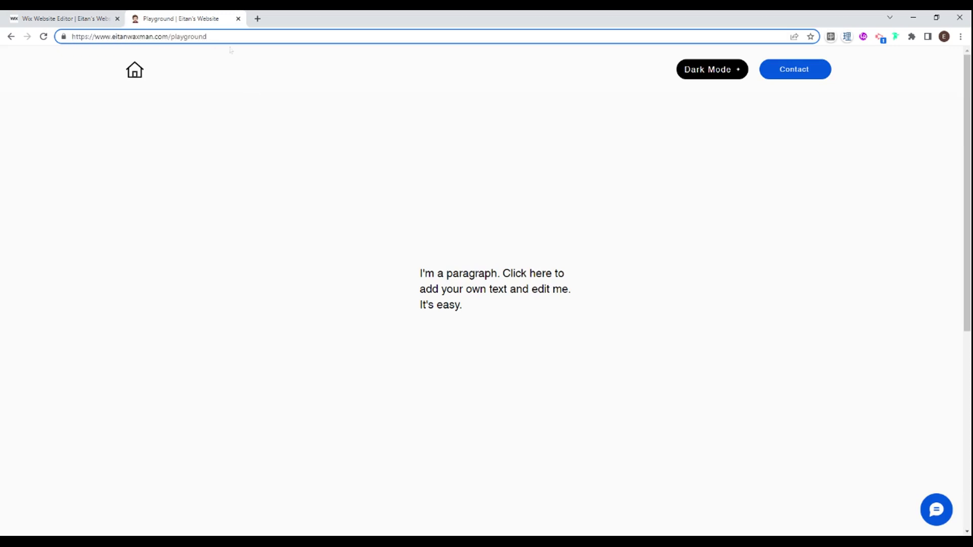
type("?")
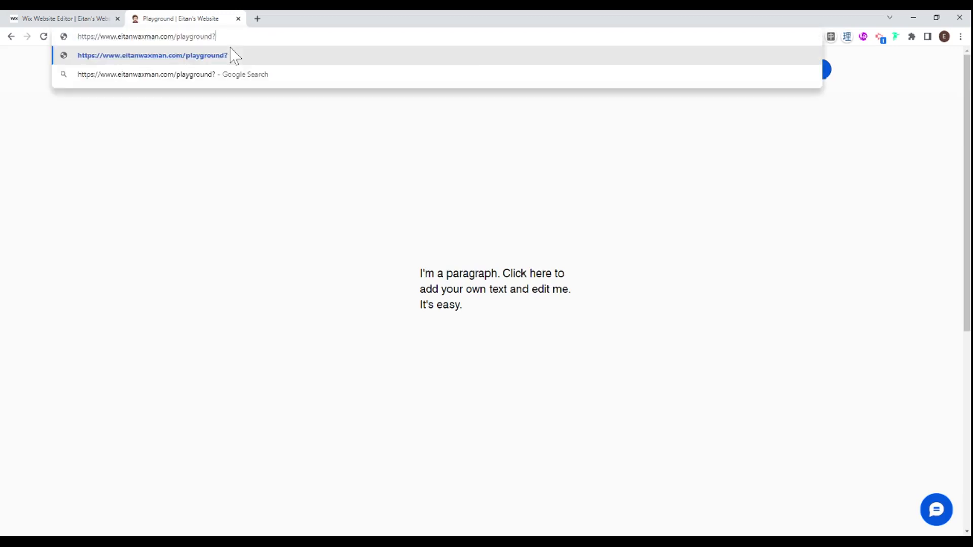
type("acho")
key("BackSpace")
key("BackSpace")
key("BackSpace")
type("nchor")
type("=")
type("p2")
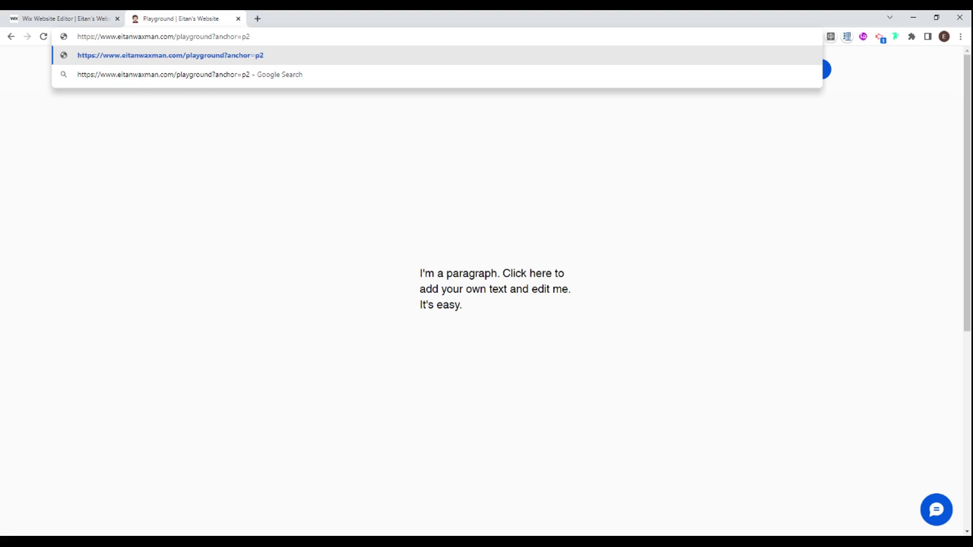
key("Return")
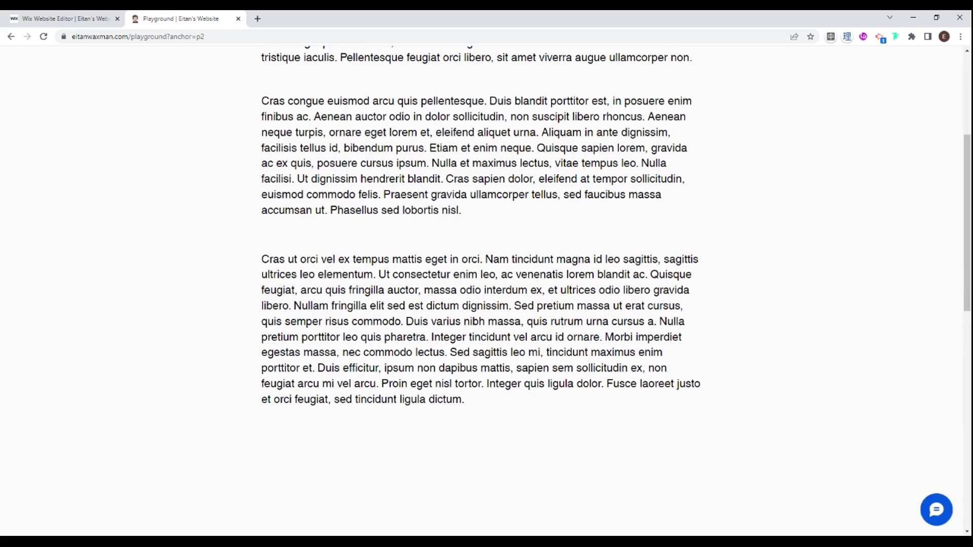
Reload the Playground page with the address changed from anchor=p2 to anchor=p1
left_click(245, 36)
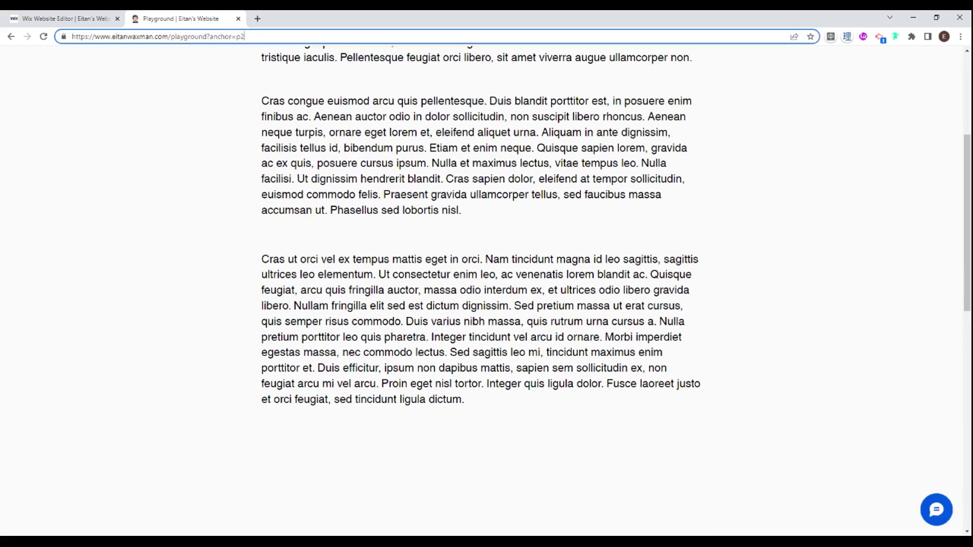
key("BackSpace")
type("1")
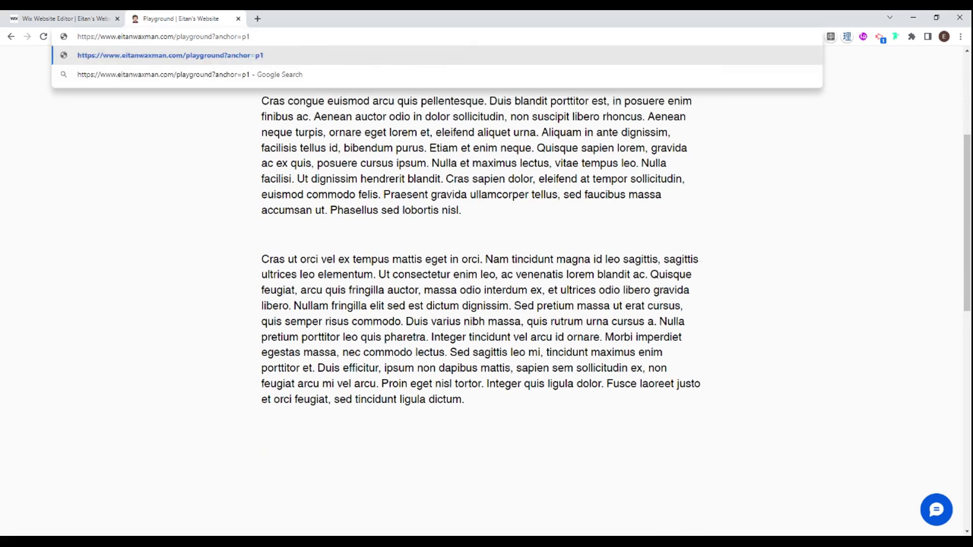
key("Return")
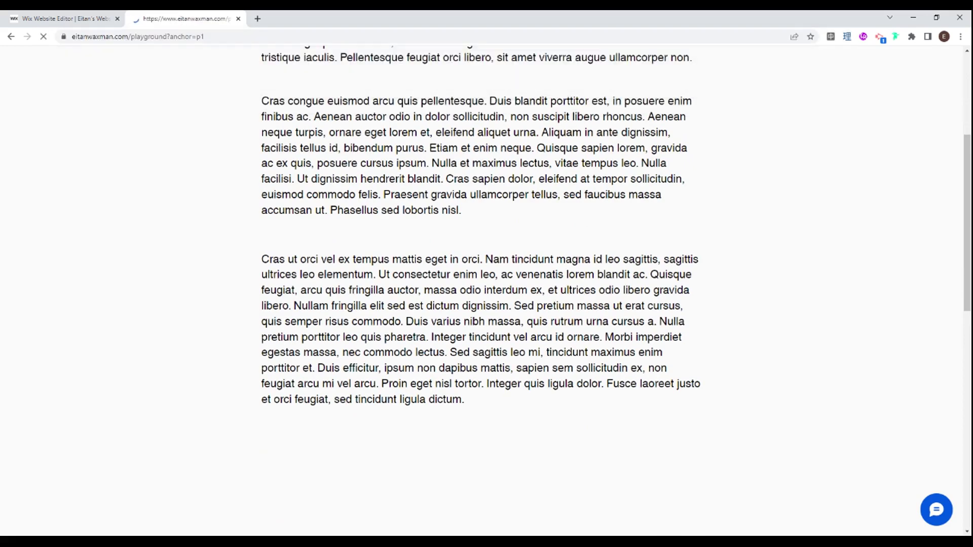